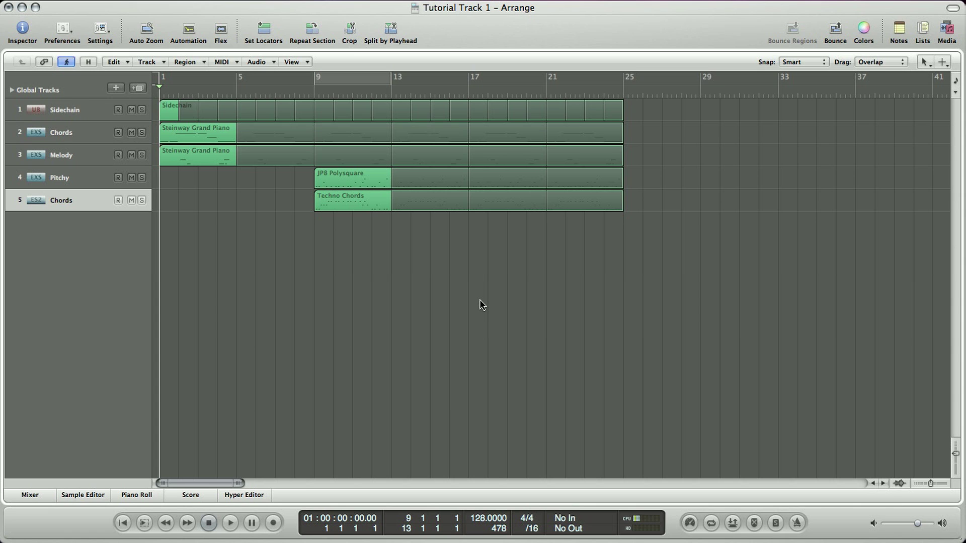
# Step: Create a new software instrument track with Ultrabeat (Stereo) as its instrument
pyautogui.click(116, 88)
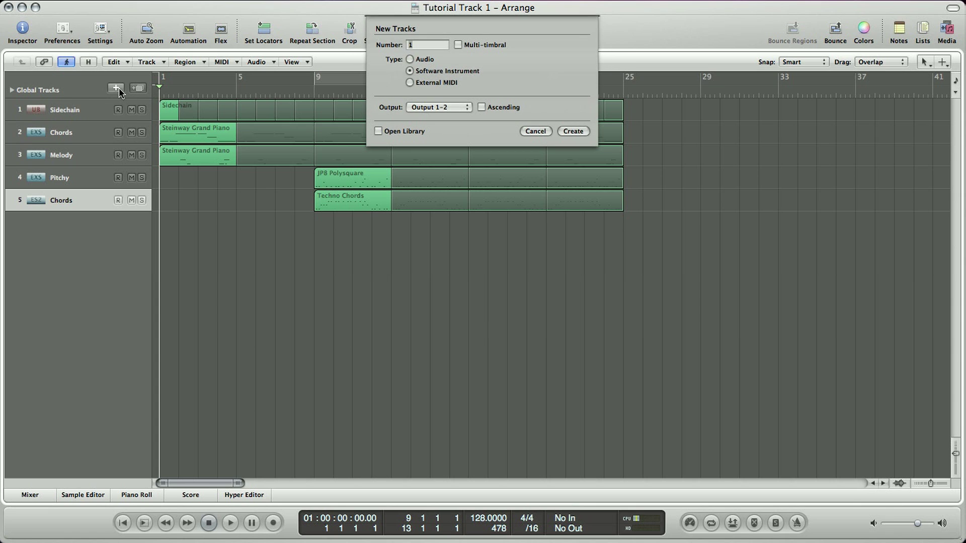
pyautogui.click(573, 132)
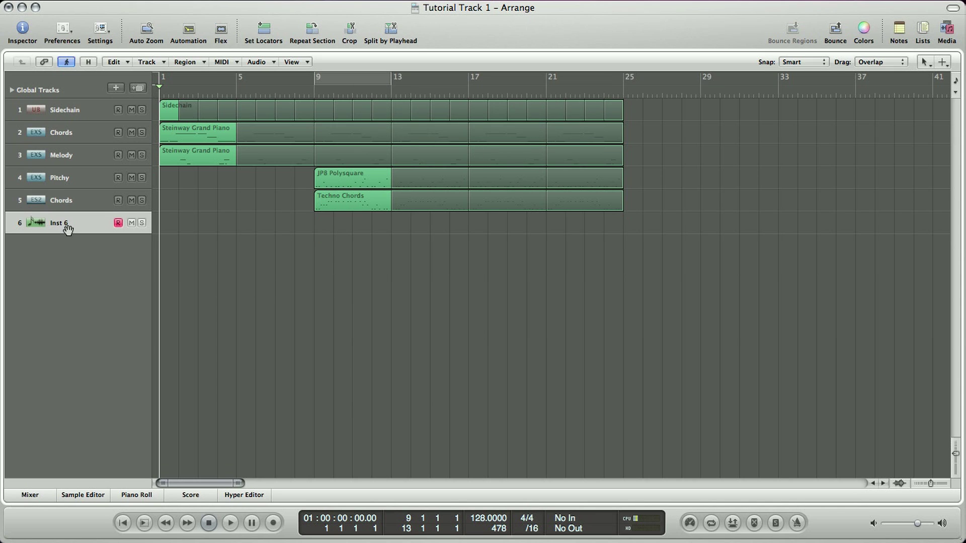
pyautogui.click(21, 33)
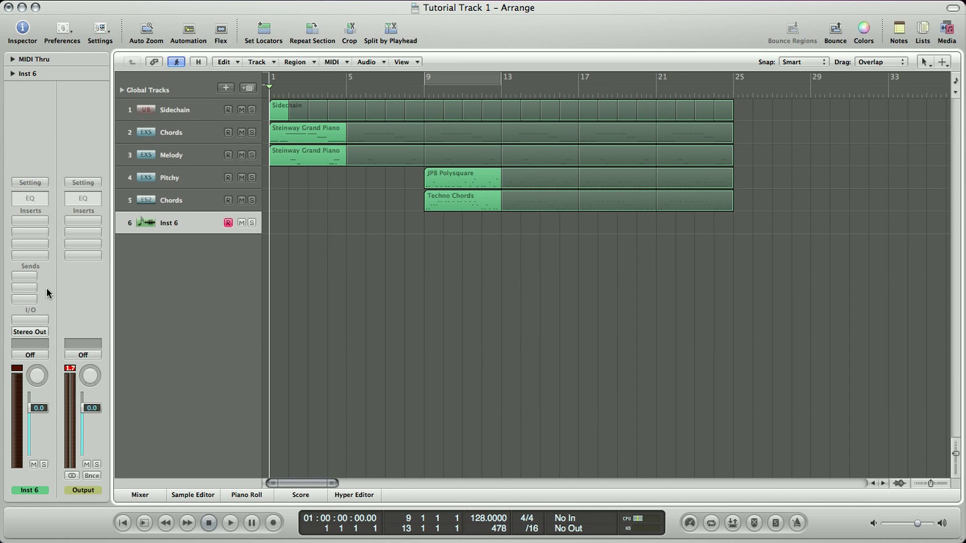
pyautogui.click(19, 322)
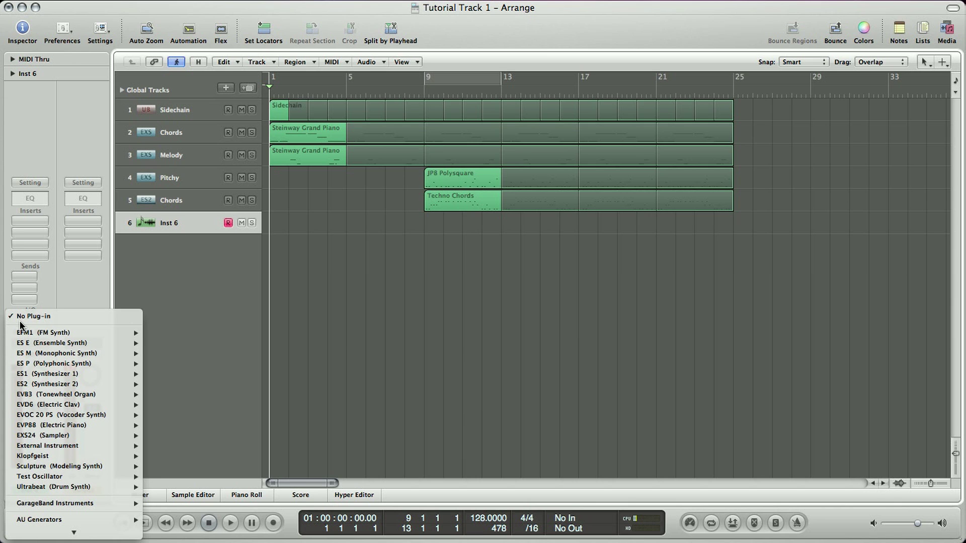
pyautogui.moveTo(43, 487)
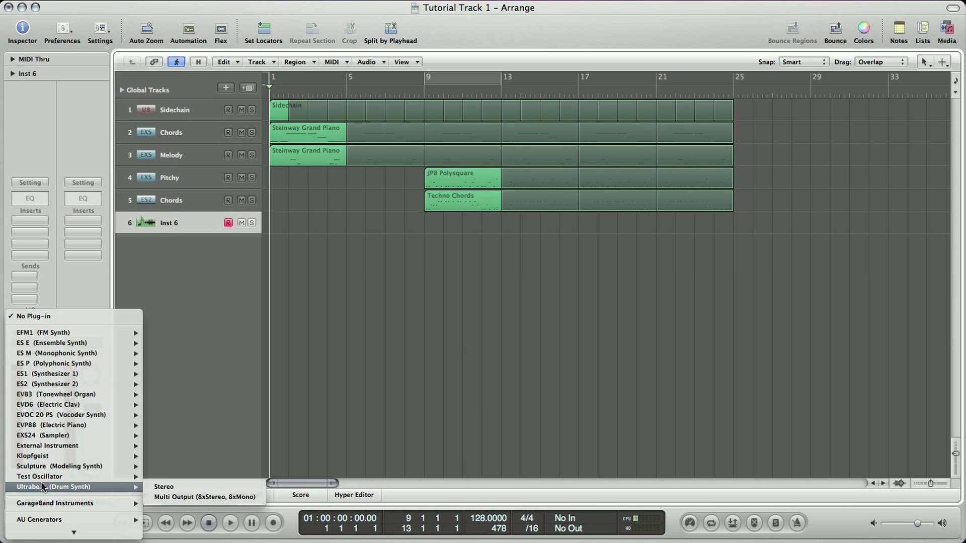
pyautogui.click(161, 487)
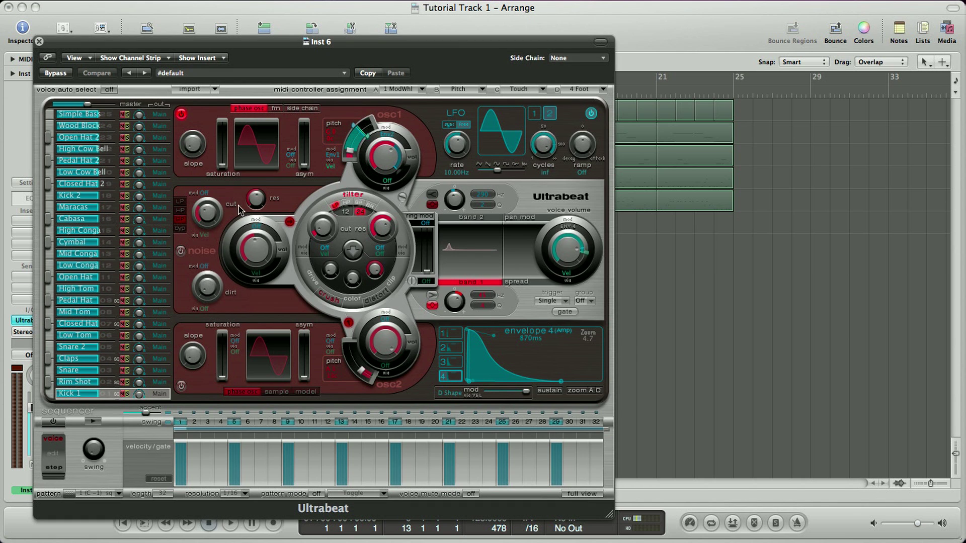
# Step: Load the 01 Drum Kits > Vintage 08 Kit setting into Ultrabeat
pyautogui.click(216, 76)
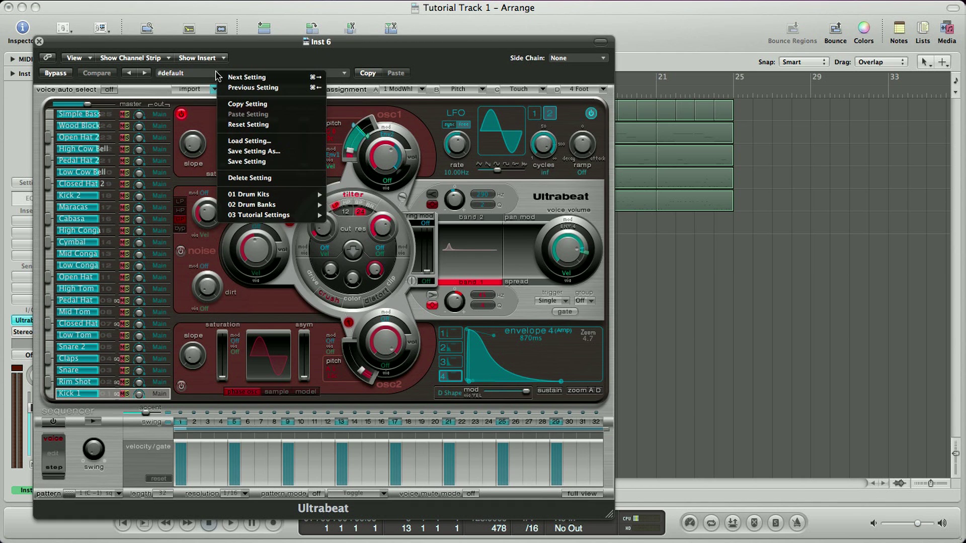
pyautogui.moveTo(272, 196)
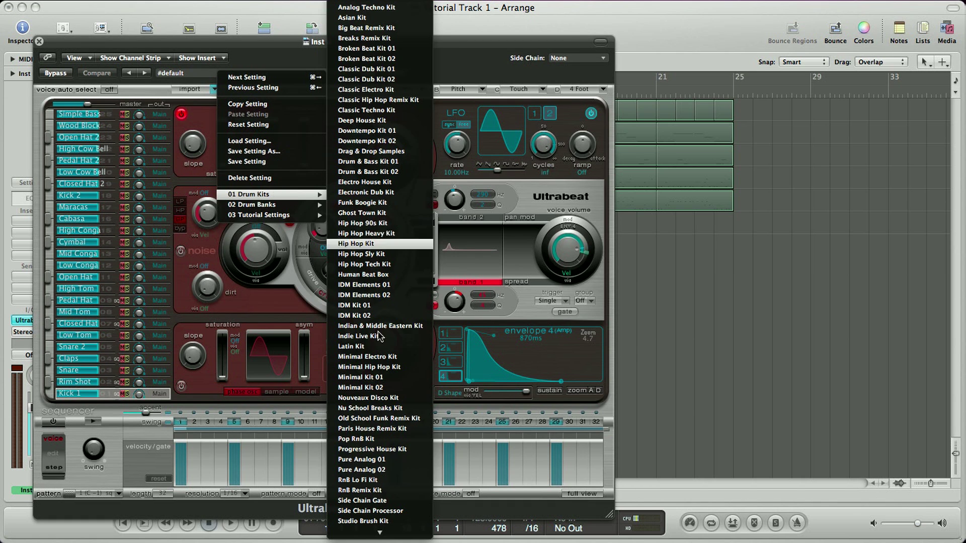
pyautogui.moveTo(380, 532)
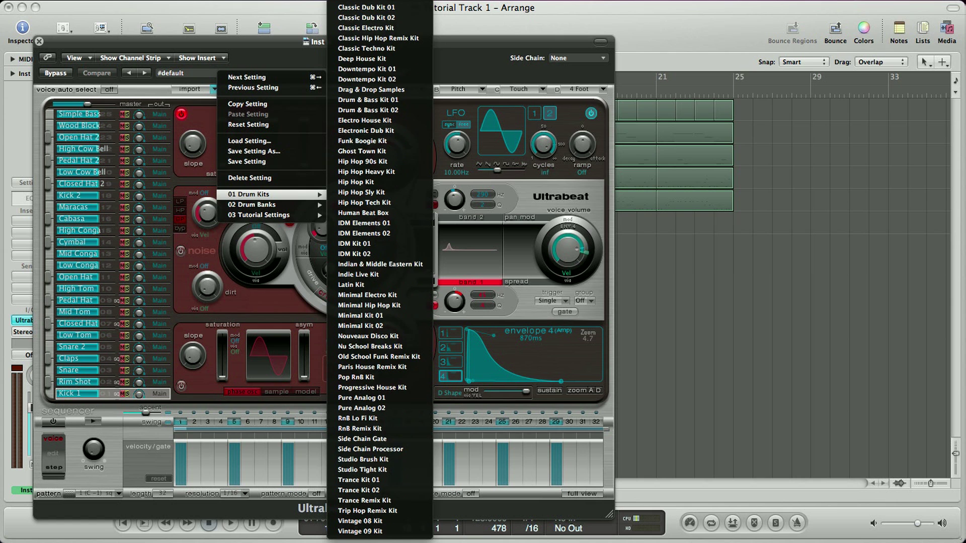
pyautogui.click(366, 521)
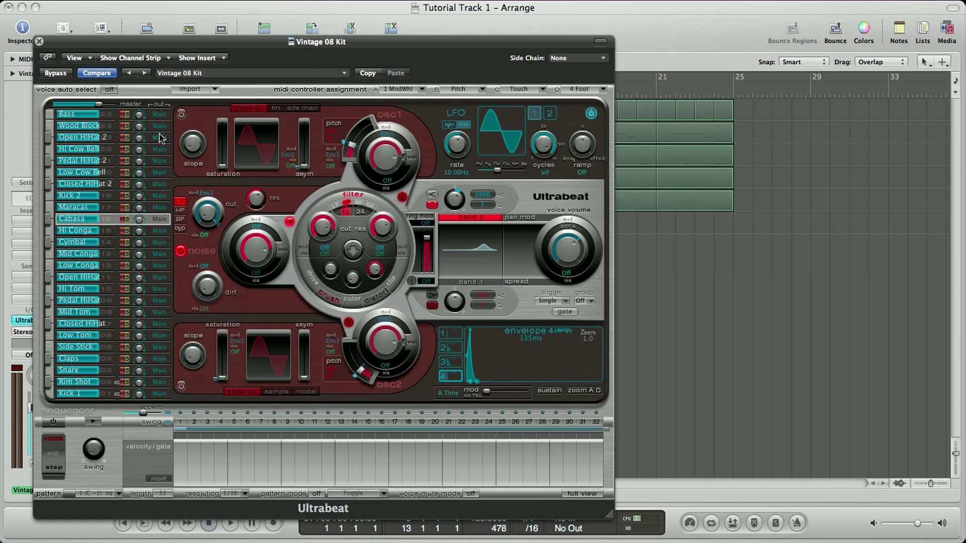
# Step: Close the Ultrabeat window and rename track 6 to 'Kicks 1'
pyautogui.click(40, 41)
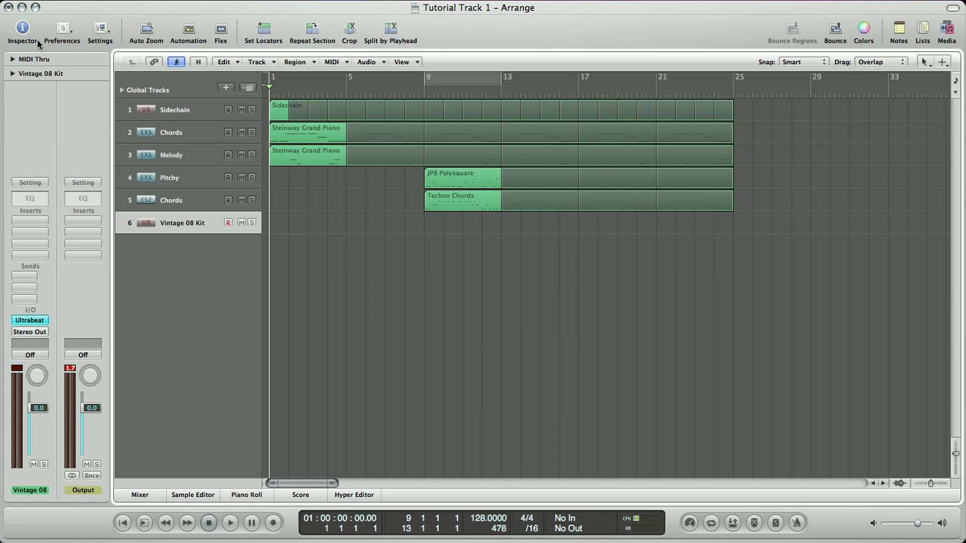
pyautogui.doubleClick(177, 223)
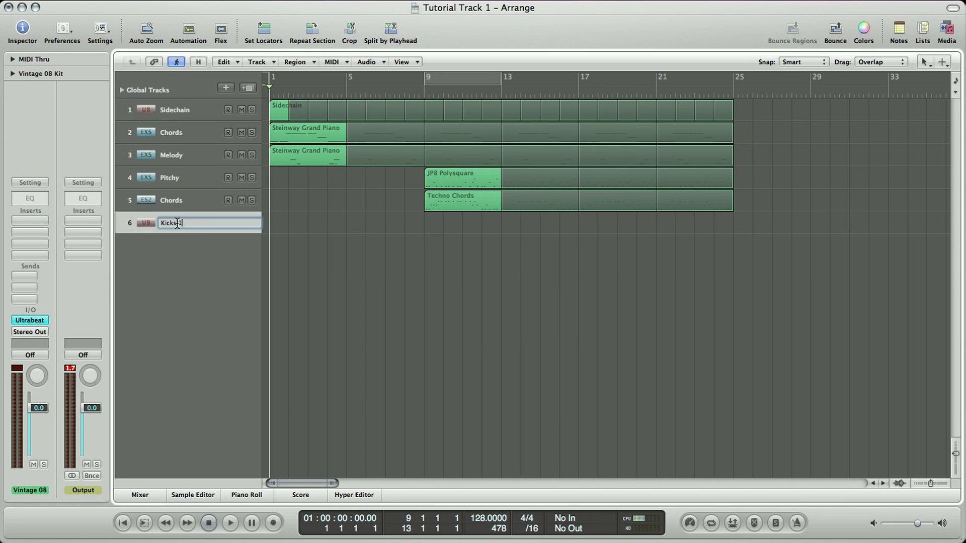
pyautogui.write('Kicks 1')
pyautogui.press('Return')
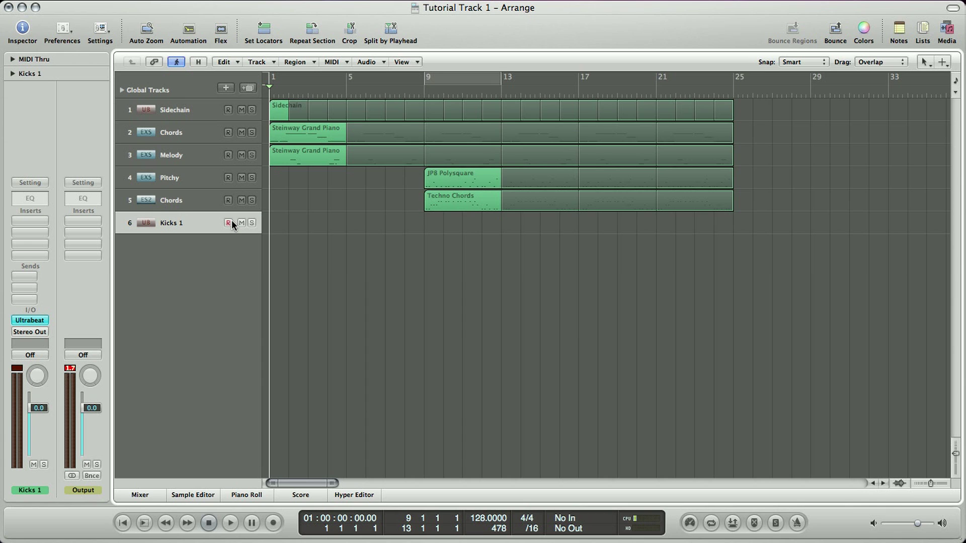
# Step: Draw a short empty region at bar 9 on Kicks 1 with the Pencil tool
pyautogui.press('Escape')
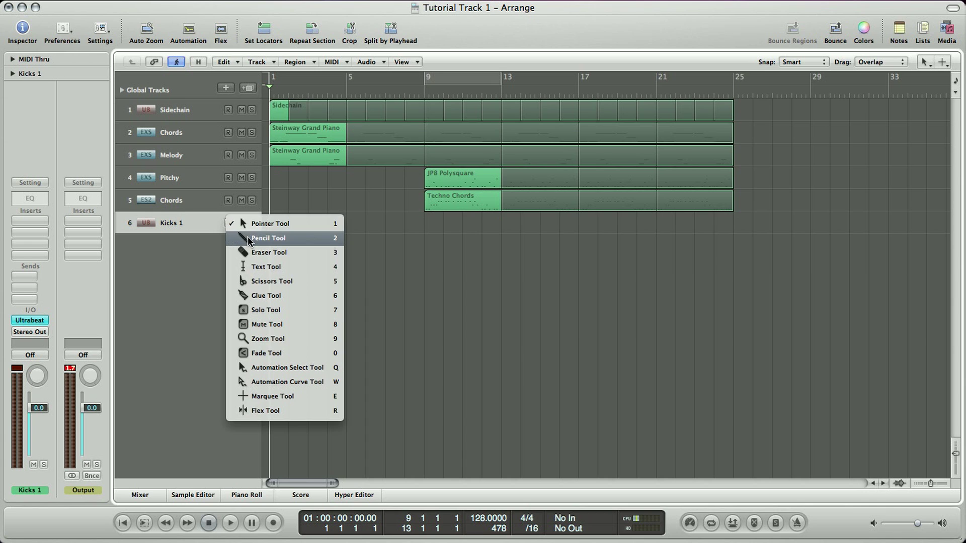
pyautogui.click(248, 236)
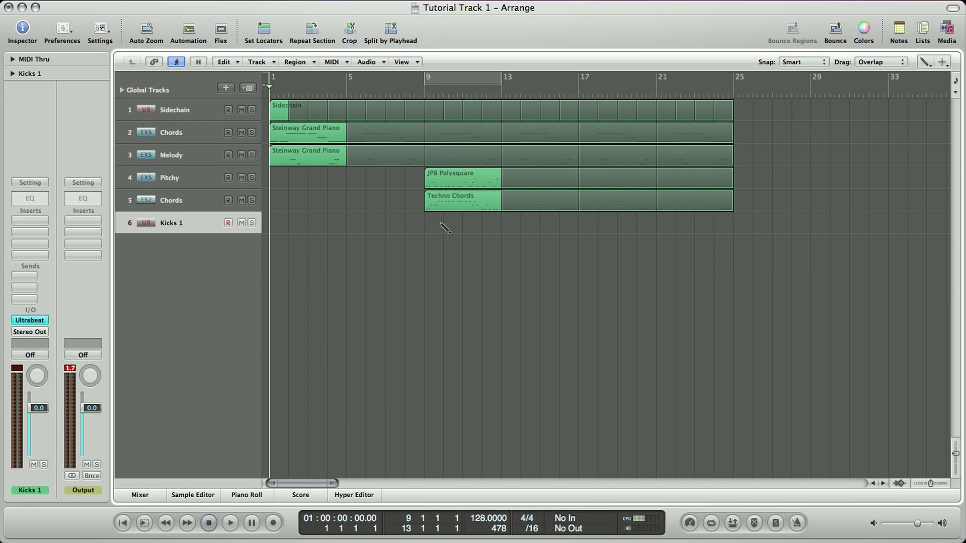
pyautogui.moveTo(427, 221)
pyautogui.mouseDown()
pyautogui.moveTo(532, 222)
pyautogui.moveTo(429, 224)
pyautogui.mouseUp()
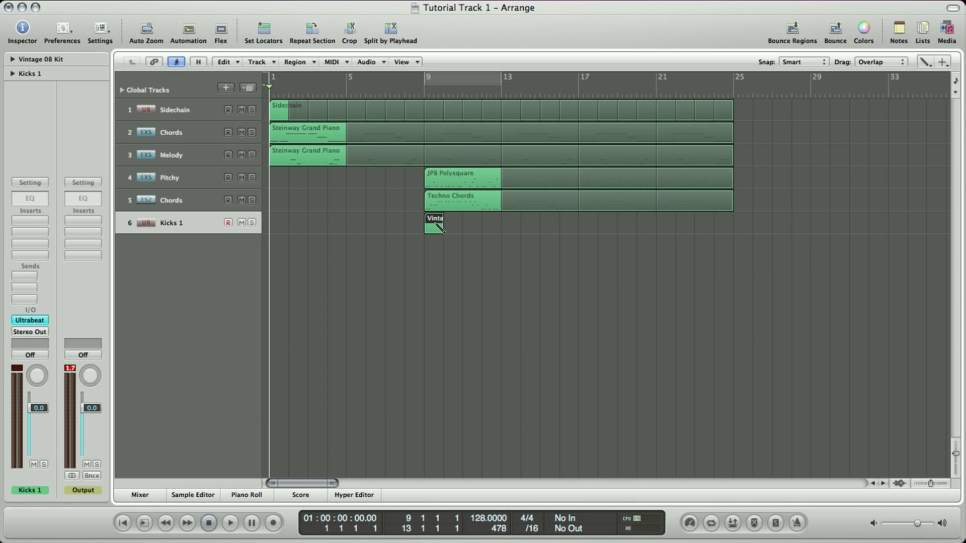
# Step: Return to the Pointer tool and open the Kicks 1 region in the Piano Roll
pyautogui.press('Escape')
pyautogui.click(436, 226)
pyautogui.doubleClick(436, 225)
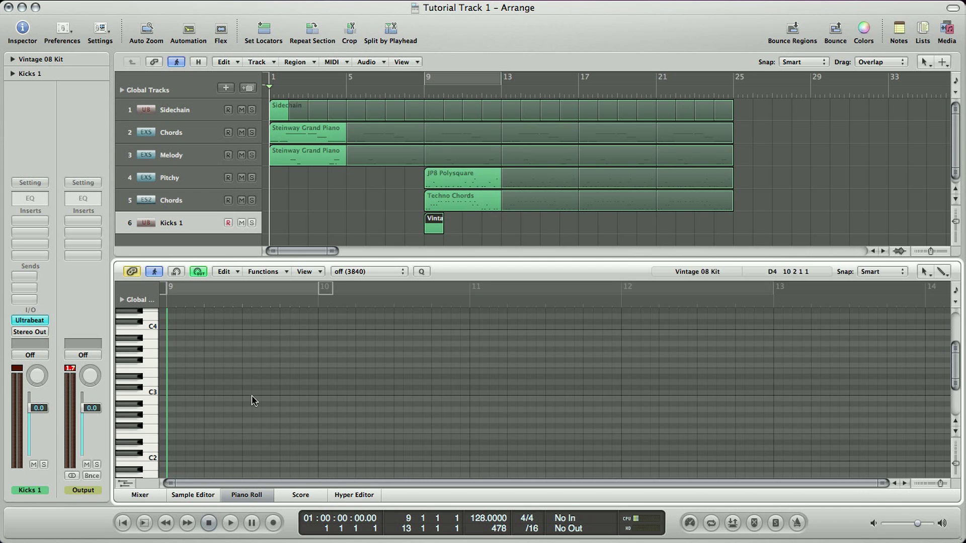
# Step: Audition drum keys to find the C1 kick, then pencil C1 kick notes in from bar 9
pyautogui.click(151, 396)
pyautogui.click(151, 414)
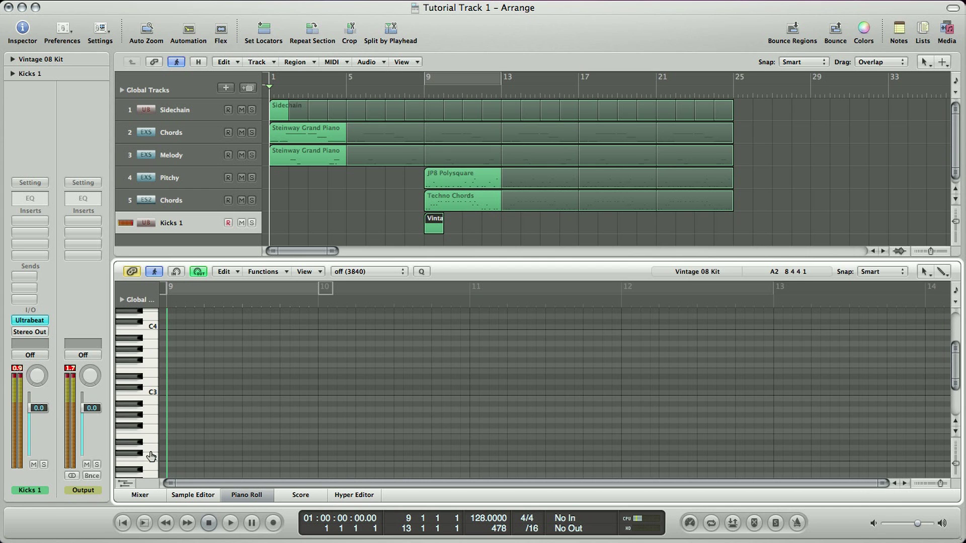
pyautogui.click(149, 455)
pyautogui.scroll(-2, 148, 459)
pyautogui.scroll(-3, 149, 464)
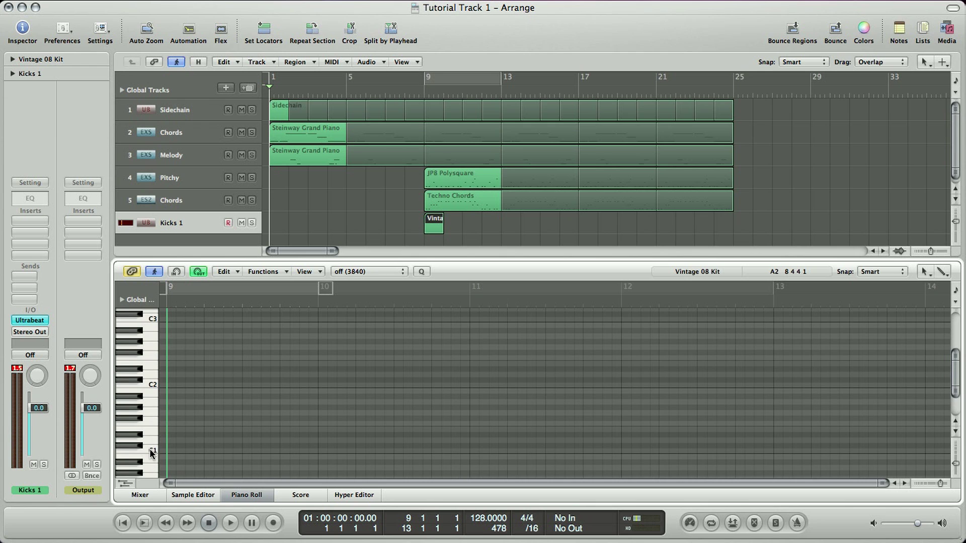
pyautogui.click(150, 448)
pyautogui.click(151, 449)
pyautogui.click(149, 450)
pyautogui.click(149, 450)
pyautogui.click(171, 452)
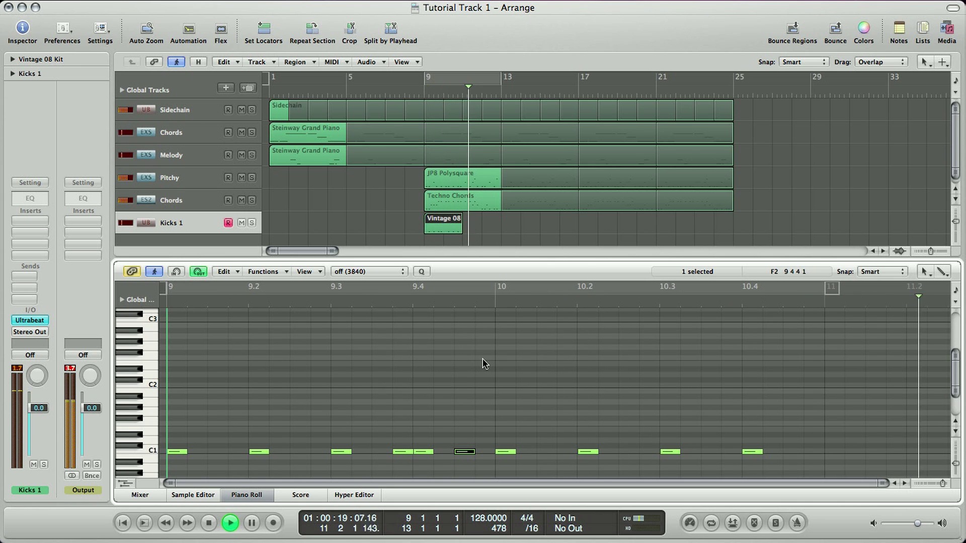
# Step: Stop playback and loop the Kicks 1 region out to bar 25
pyautogui.press('space')
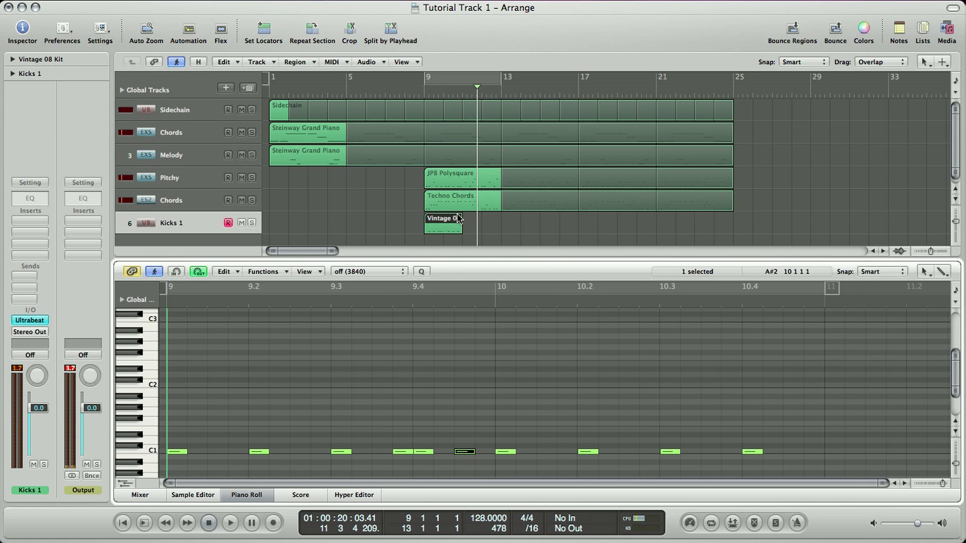
pyautogui.moveTo(467, 219); pyautogui.dragTo(734, 225)
pyautogui.hotkey('ctrl', '.')
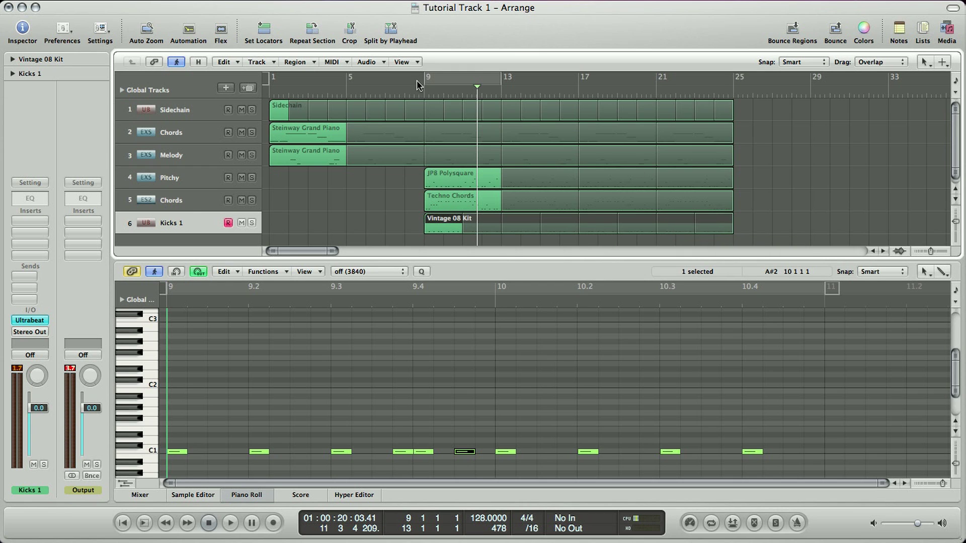
# Step: Show the velocity lane, select all ten kick notes and raise their velocity to 127
pyautogui.click(128, 483)
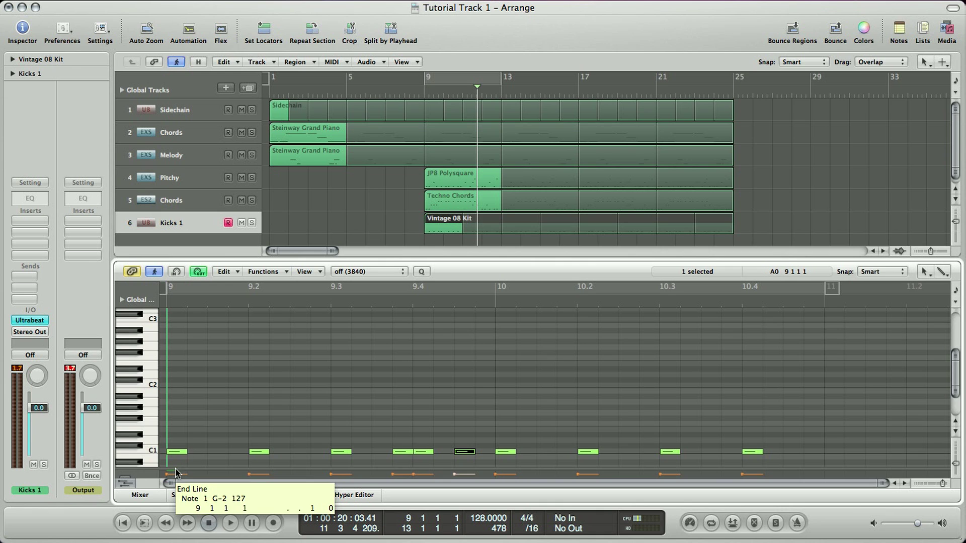
pyautogui.moveTo(183, 469); pyautogui.dragTo(182, 466)
pyautogui.moveTo(178, 431); pyautogui.dragTo(800, 461)
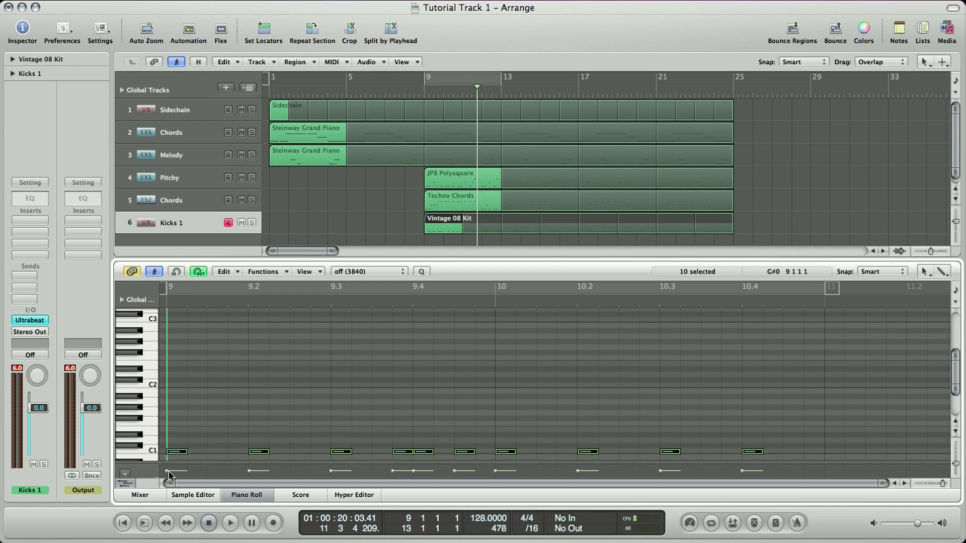
pyautogui.moveTo(163, 475)
pyautogui.mouseDown()
pyautogui.moveTo(171, 301)
pyautogui.moveTo(149, 94)
pyautogui.mouseUp()
# Step: Close the note editor and add a new track named 'Claps' below Kicks 1
pyautogui.press('p')
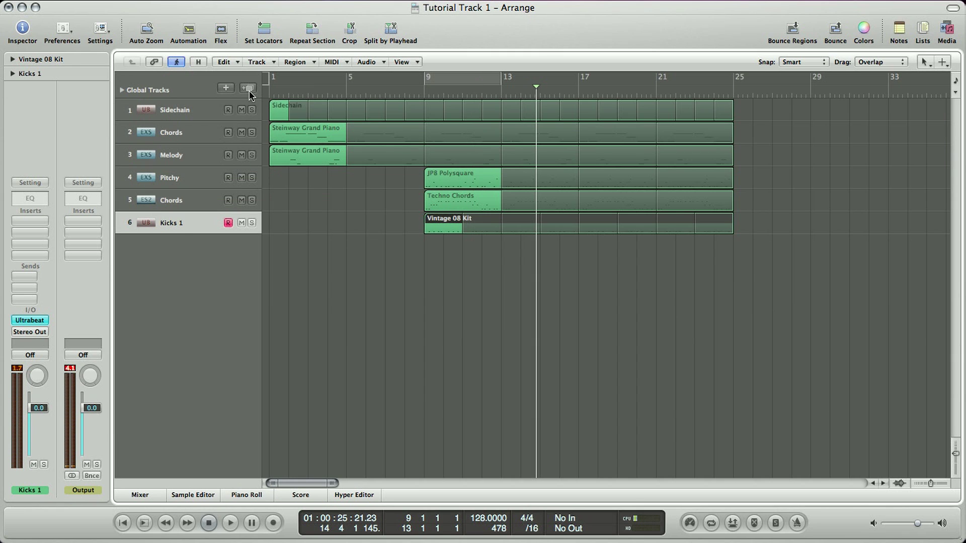
pyautogui.click(249, 90)
pyautogui.doubleClick(186, 245)
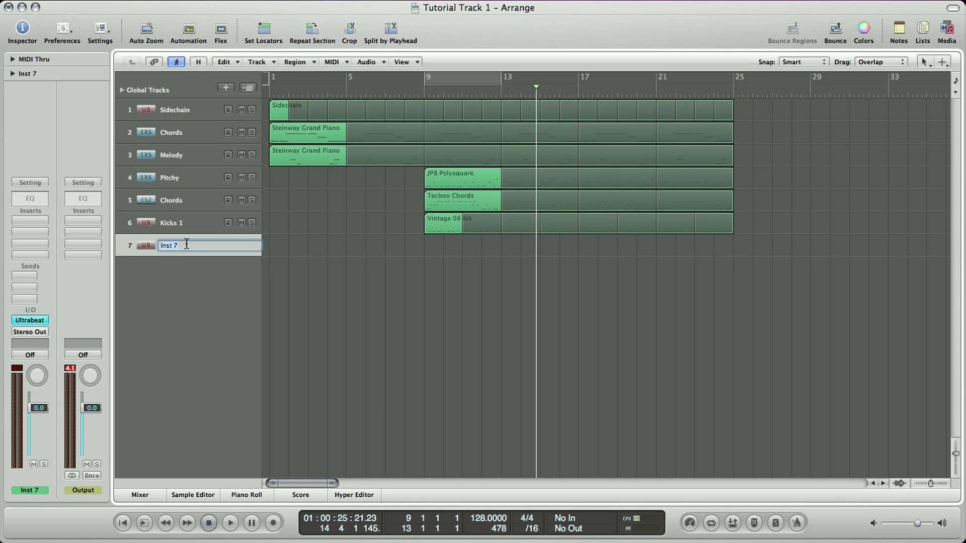
pyautogui.write('Claps')
pyautogui.press('Return')
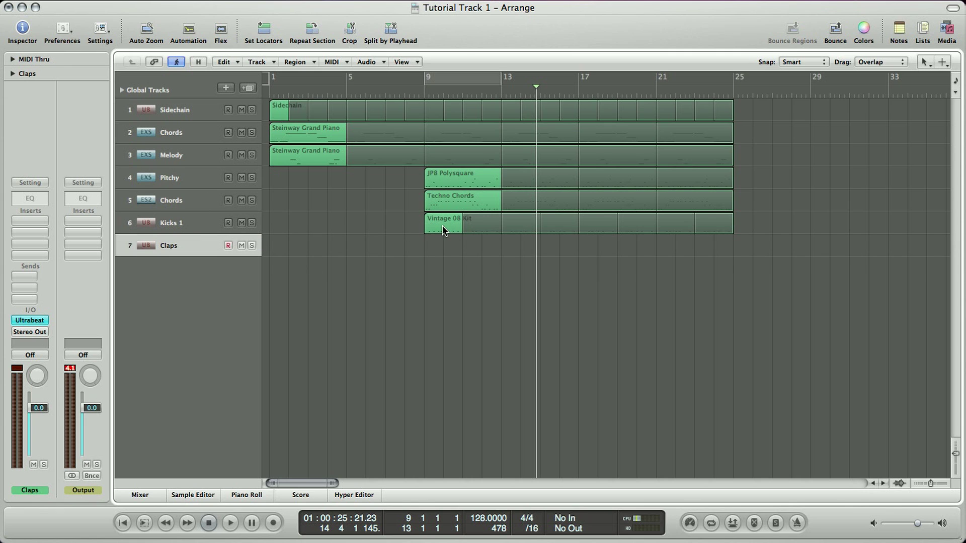
# Step: Copy the kick region onto Claps and edit bar 9: delete three notes, raise 9.2 to E1
pyautogui.moveTo(443, 230); pyautogui.dragTo(442, 243)
pyautogui.doubleClick(442, 243)
pyautogui.click(261, 400)
pyautogui.click(176, 393)
pyautogui.press('Delete')
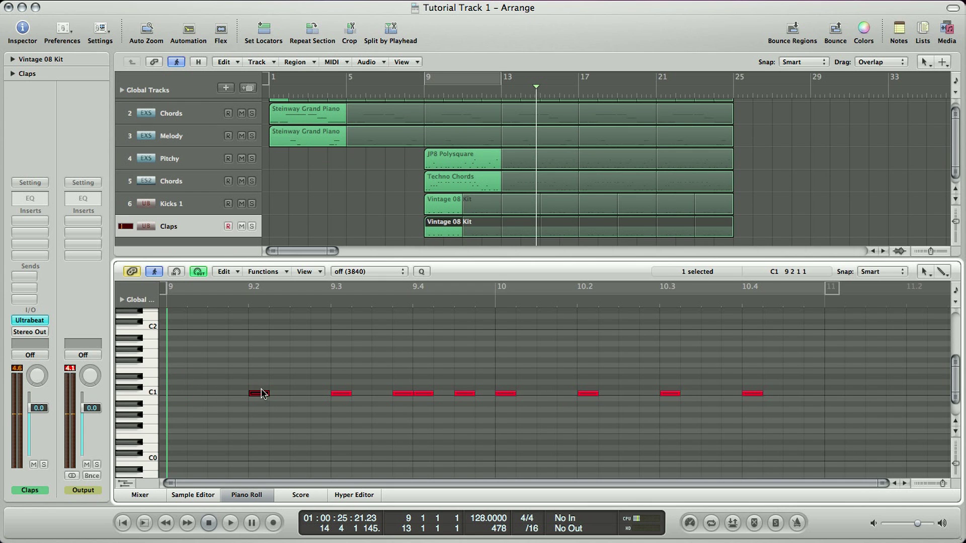
pyautogui.moveTo(261, 392); pyautogui.dragTo(262, 376)
pyautogui.moveTo(322, 371); pyautogui.dragTo(529, 417)
pyautogui.press('Delete')
pyautogui.press('Delete')
# Step: Edit bar 10 claps: raise 10.2 three semitones, delete 10.3, raise the last note to D#1
pyautogui.doubleClick(166, 308)
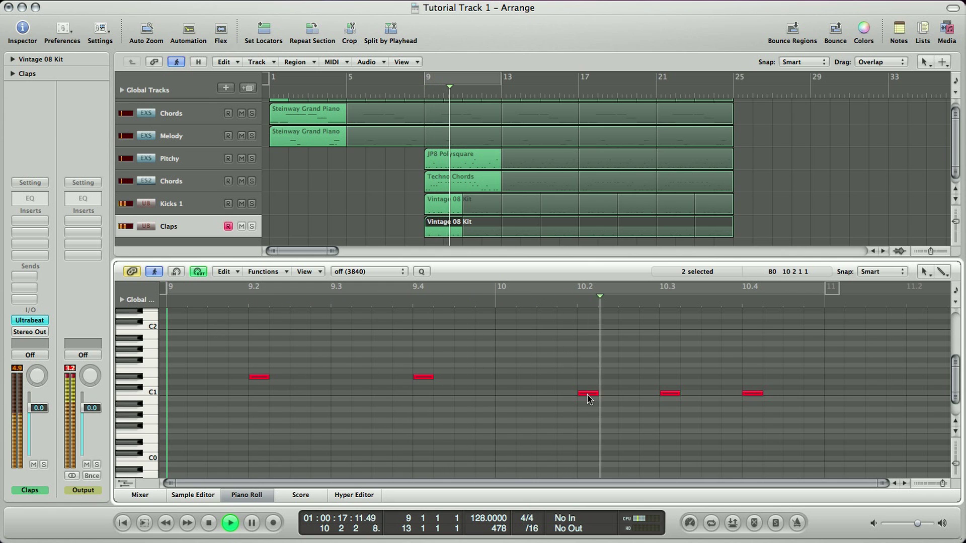
pyautogui.press('space')
pyautogui.moveTo(586, 394); pyautogui.dragTo(586, 378)
pyautogui.click(673, 394)
pyautogui.press('Delete')
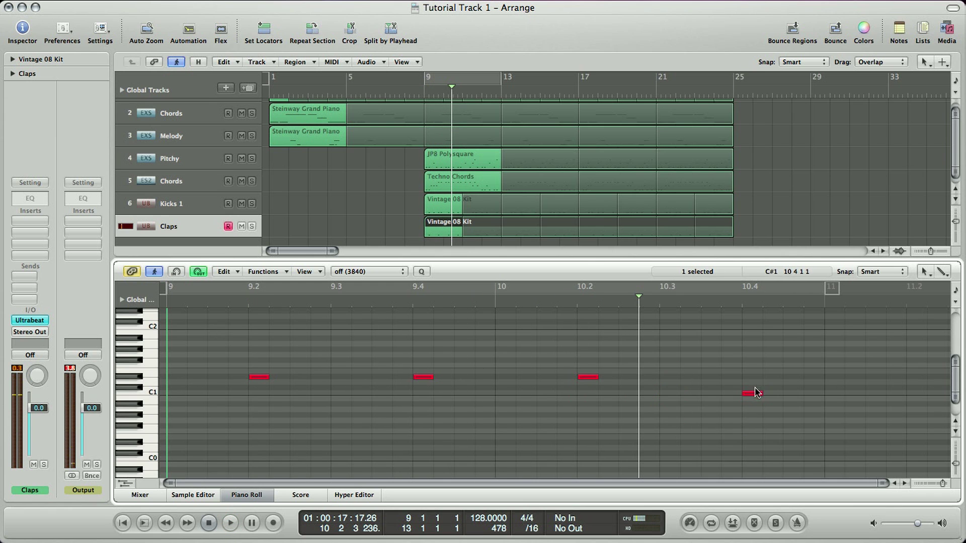
pyautogui.moveTo(752, 393); pyautogui.dragTo(753, 378)
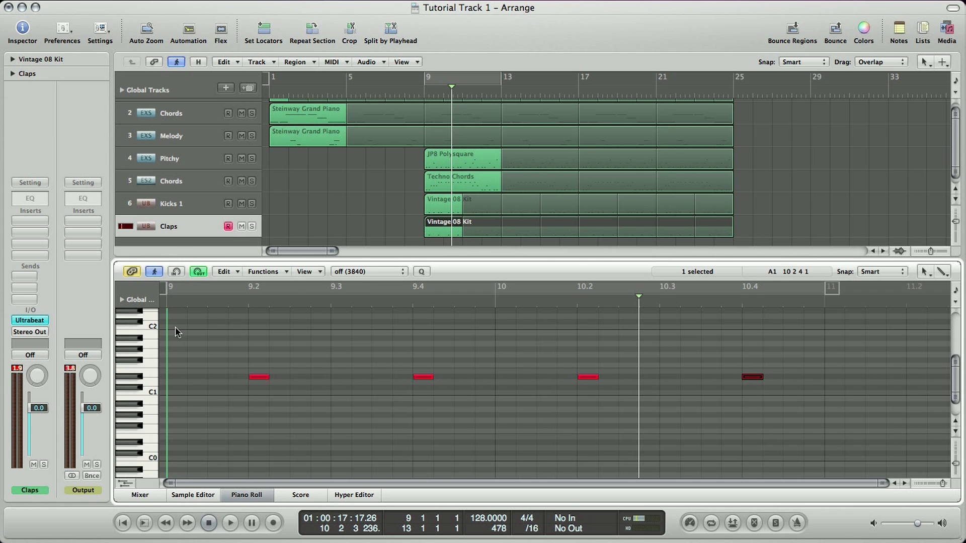
# Step: Play back the claps, then make the Claps region start at bar 17 and loop to bar 25
pyautogui.press('space')
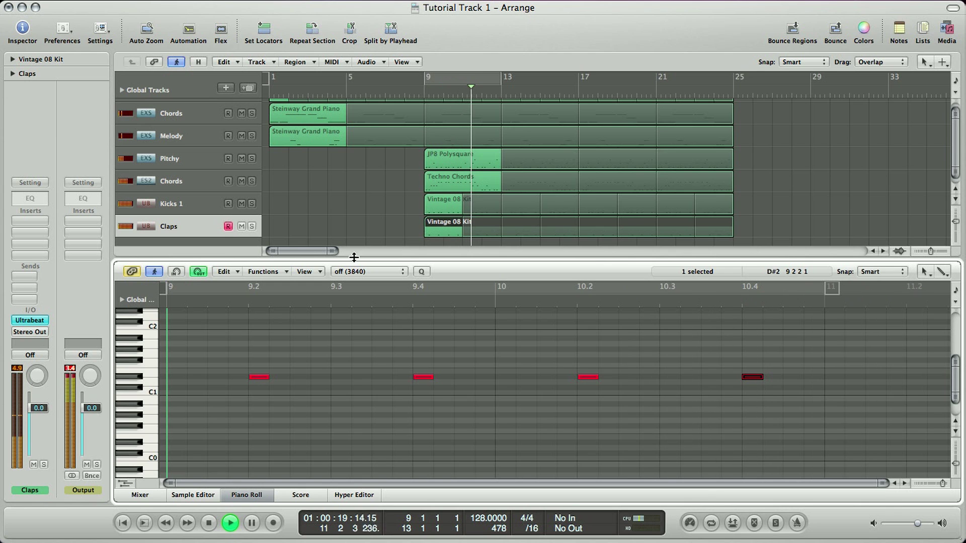
pyautogui.press('space')
pyautogui.moveTo(657, 223); pyautogui.dragTo(577, 224)
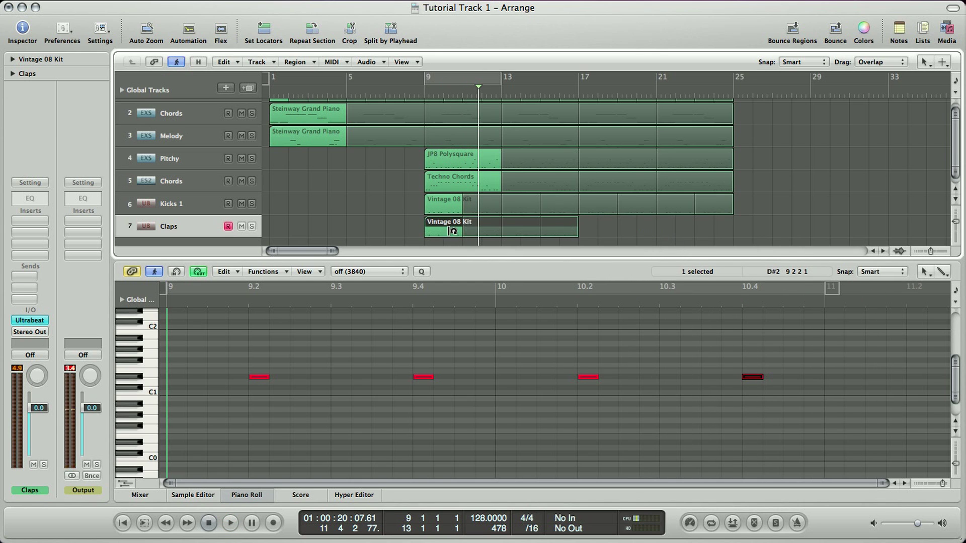
pyautogui.moveTo(439, 233); pyautogui.dragTo(592, 235)
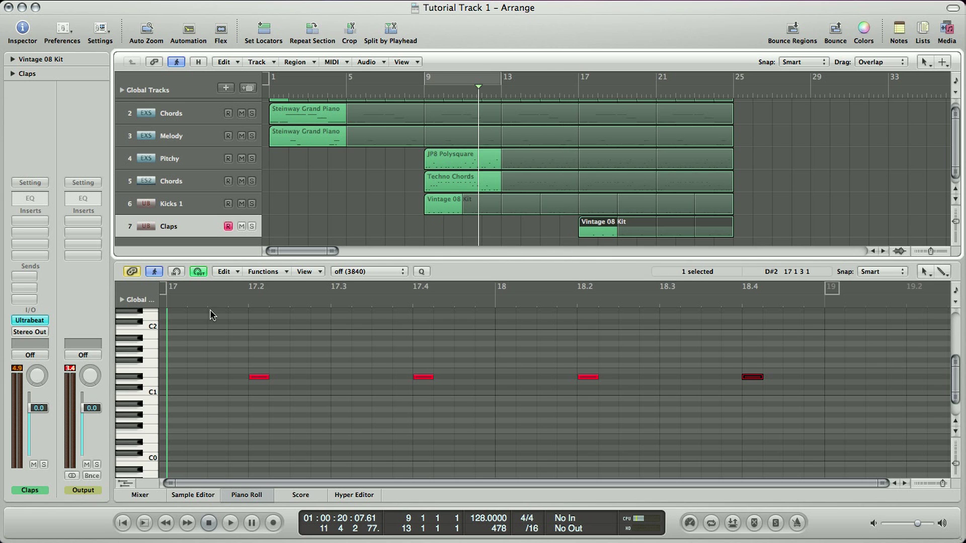
# Step: Close the note editor and add a new drum track 8 named 'Snares'
pyautogui.click(259, 493)
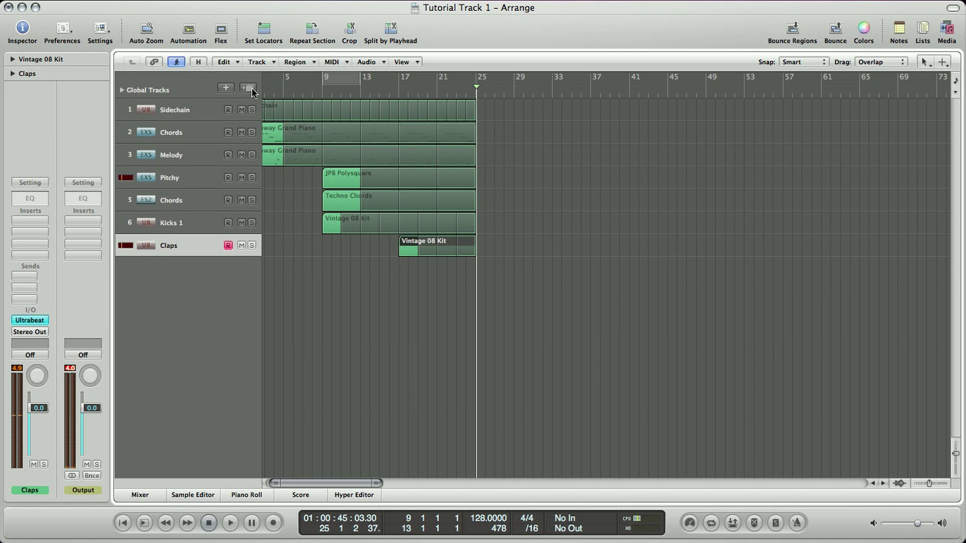
pyautogui.click(248, 88)
pyautogui.doubleClick(179, 268)
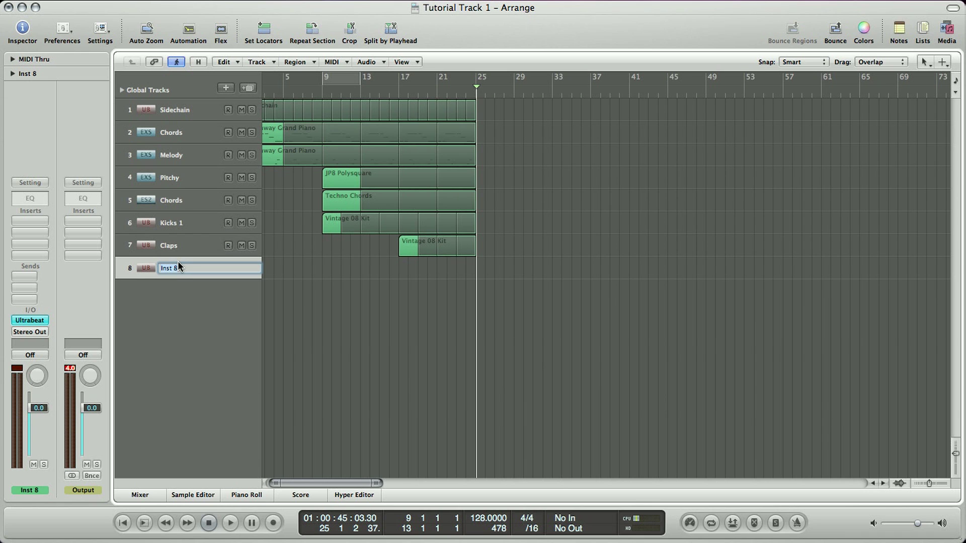
pyautogui.write('Snares')
pyautogui.press('Return')
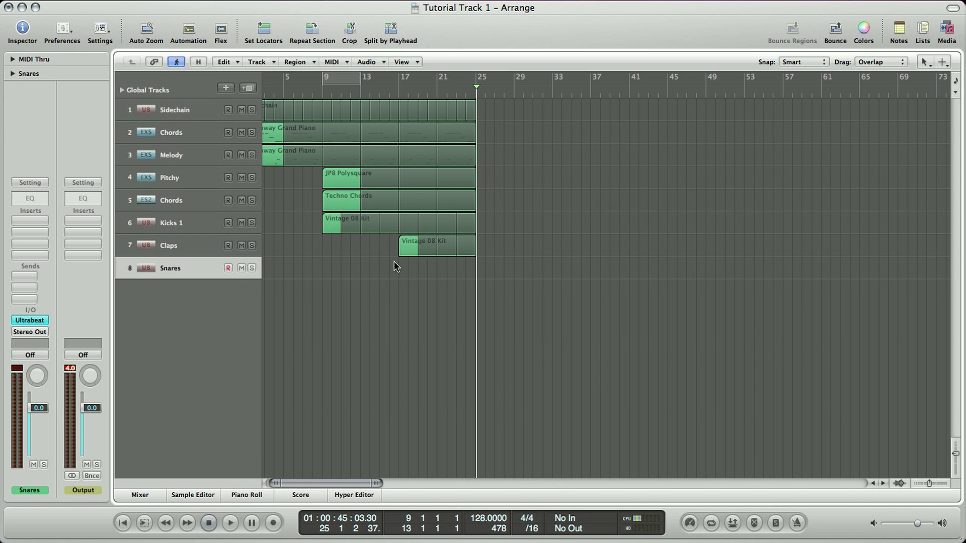
# Step: Copy the Claps region onto the Snares track at bar 25 and open it for editing
pyautogui.click(406, 247)
pyautogui.click(389, 247)
pyautogui.moveTo(412, 254); pyautogui.dragTo(486, 269)
pyautogui.doubleClick(485, 265)
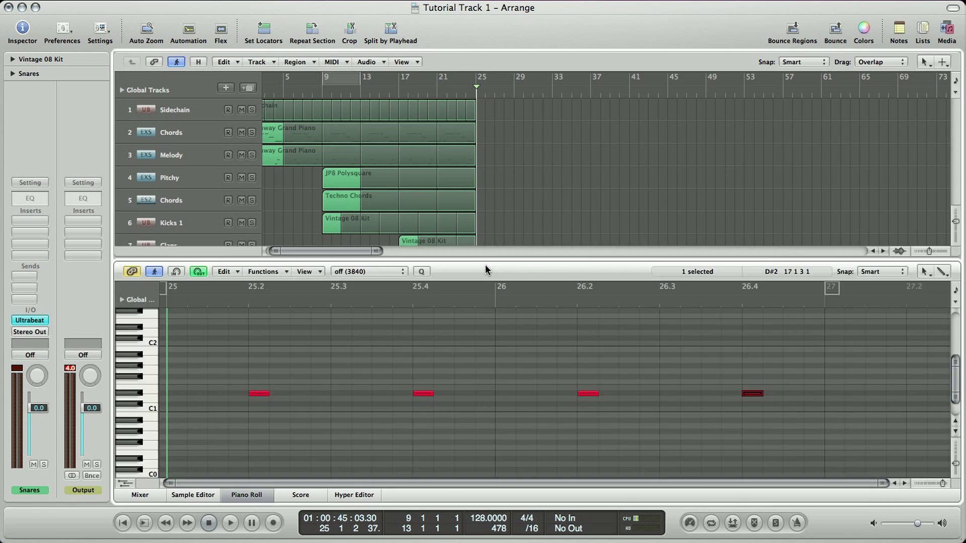
# Step: Move the four notes in the Snares region down to D1 and audition them
pyautogui.press('super+Left')
pyautogui.press('super+Left')
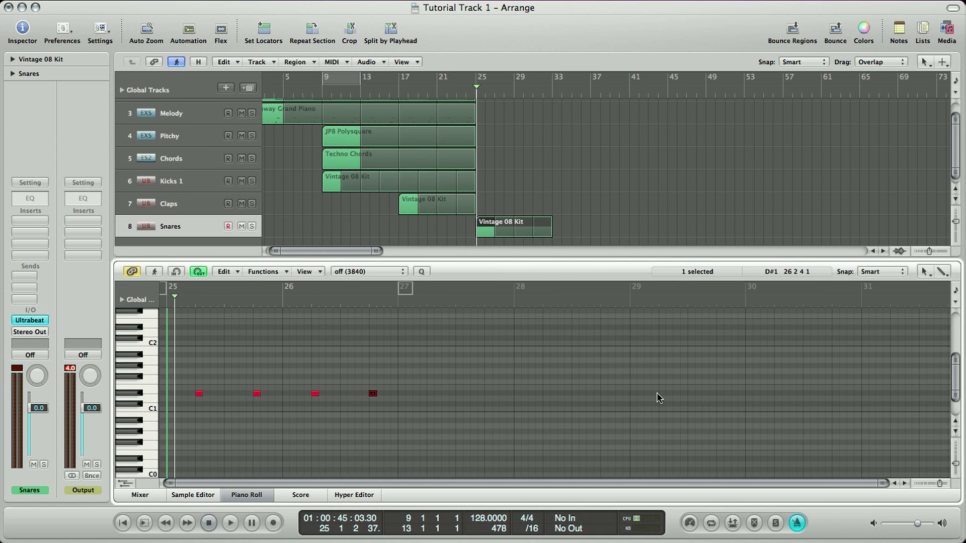
pyautogui.click(421, 409)
pyautogui.moveTo(462, 380); pyautogui.dragTo(201, 426)
pyautogui.moveTo(217, 394); pyautogui.dragTo(172, 403)
pyautogui.press('space')
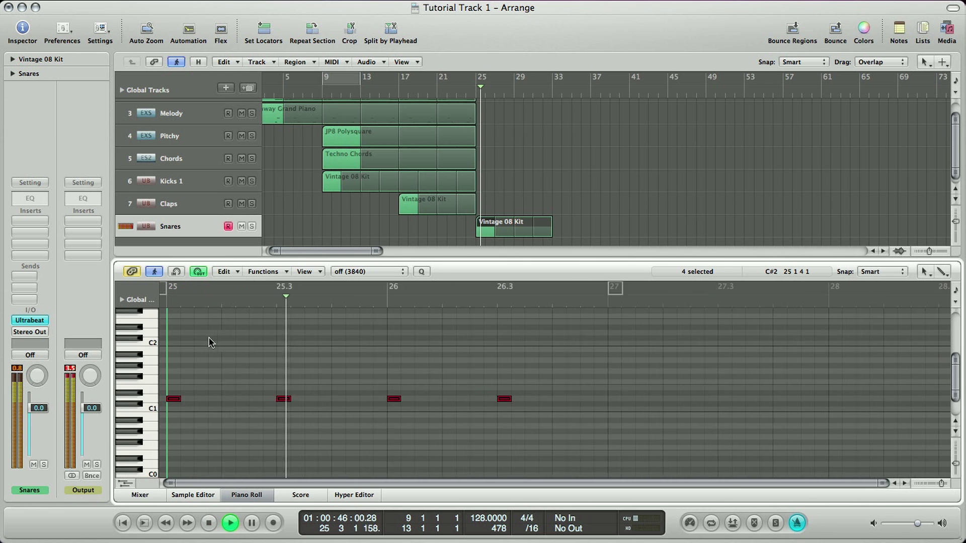
pyautogui.press('space')
# Step: Shift the 25.3 snare note to 25.3.4 and shorten the Snares loop back to bar 29
pyautogui.press('super+Right')
pyautogui.click(415, 406)
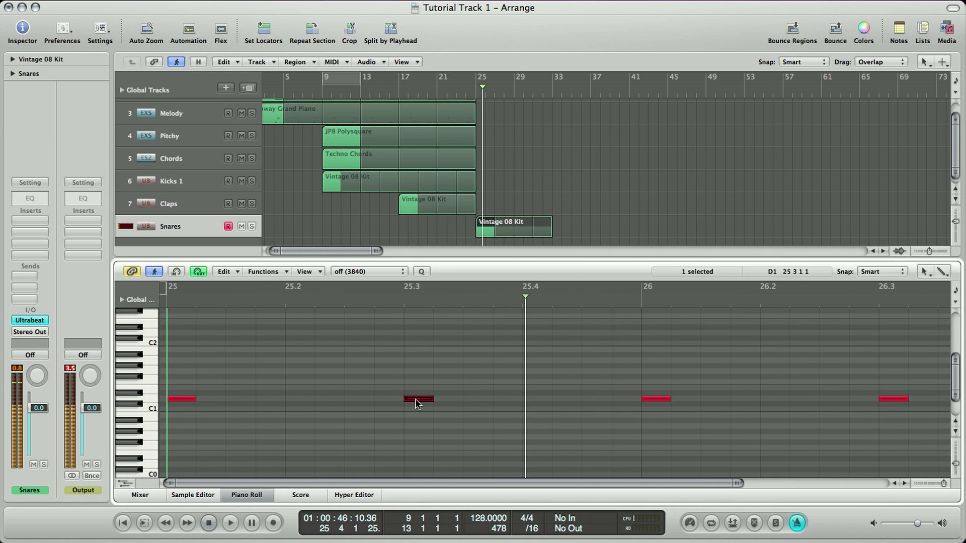
pyautogui.moveTo(416, 403); pyautogui.dragTo(538, 399)
pyautogui.press('space')
pyautogui.press('space')
pyautogui.moveTo(534, 402); pyautogui.dragTo(507, 402)
pyautogui.press('super+Left')
pyautogui.press('space')
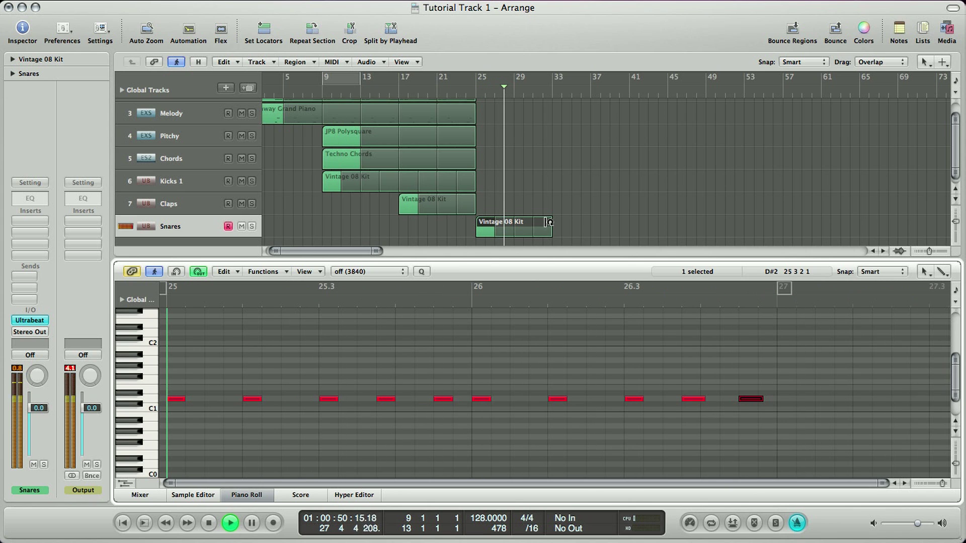
pyautogui.moveTo(550, 222); pyautogui.dragTo(510, 227)
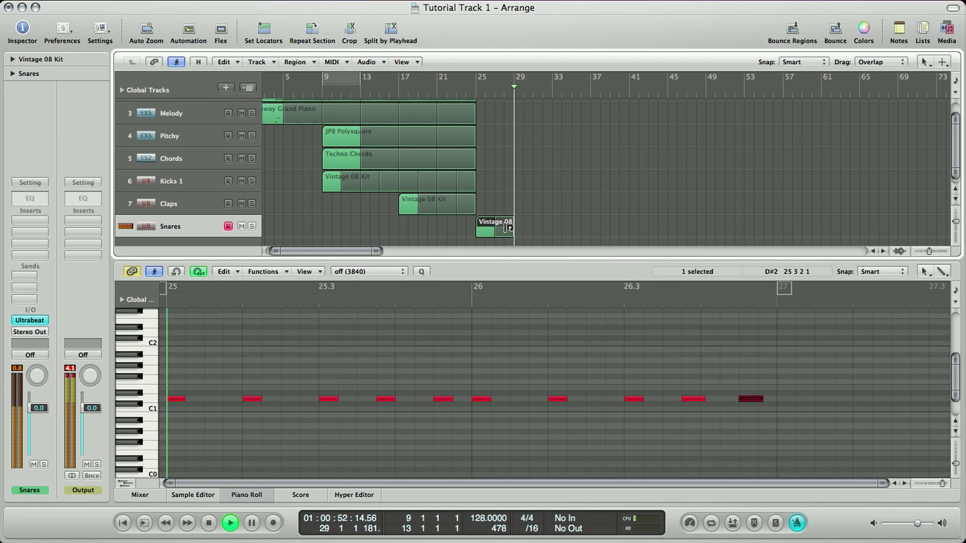
# Step: Copy the Snares region to bar 29 and add/shift snare notes at 29.1.3 and 29.3.3
pyautogui.press('space')
pyautogui.moveTo(491, 230); pyautogui.dragTo(529, 230)
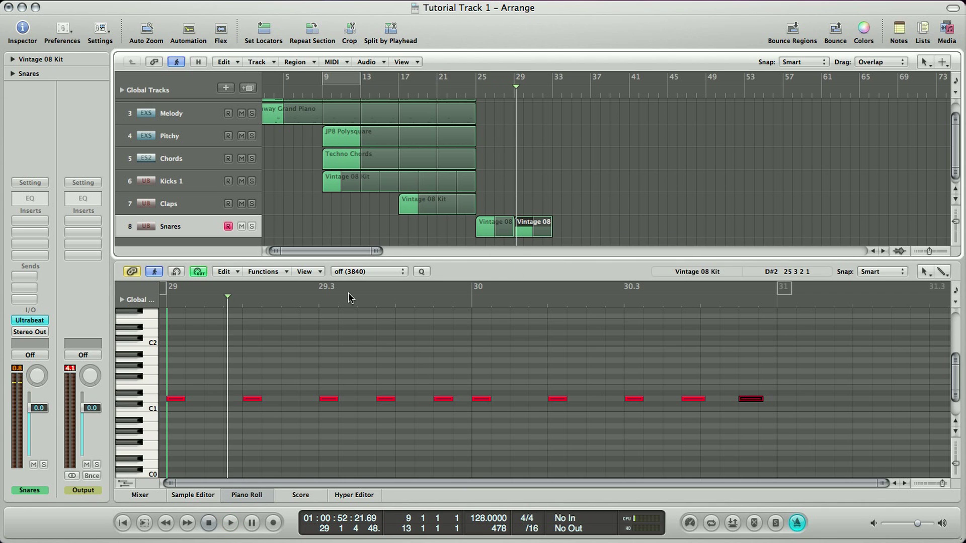
pyautogui.click(252, 400)
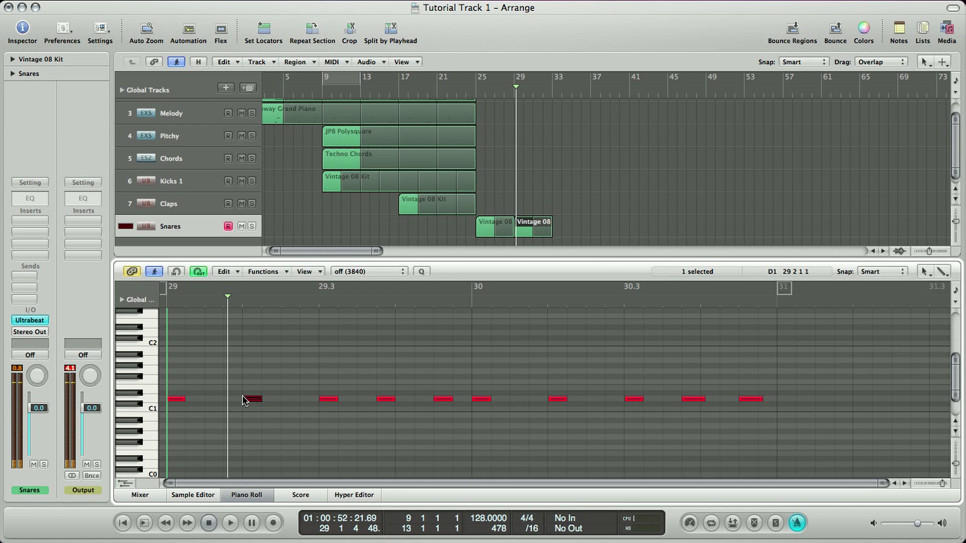
pyautogui.moveTo(240, 400); pyautogui.dragTo(290, 401)
pyautogui.moveTo(387, 401)
pyautogui.mouseDown()
pyautogui.moveTo(365, 401)
pyautogui.moveTo(405, 401)
pyautogui.mouseUp()
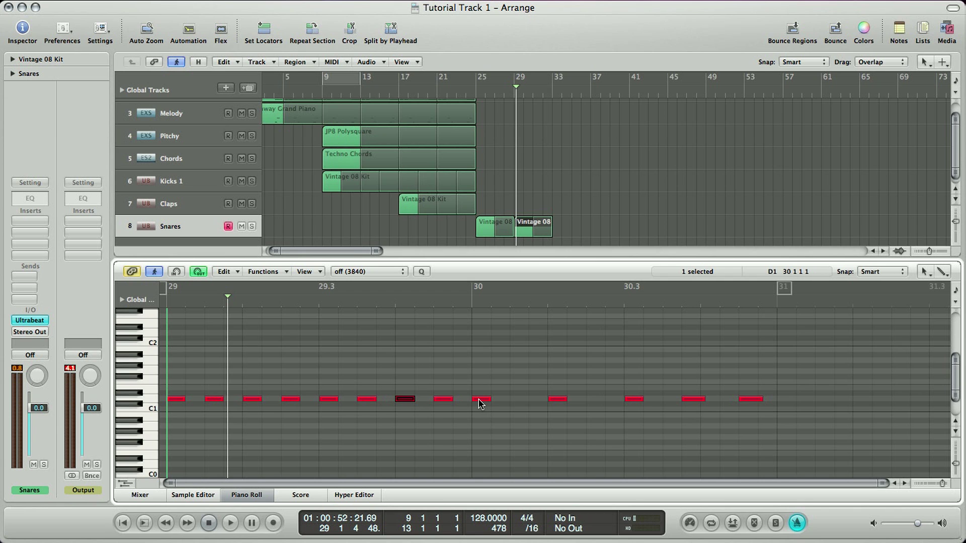
pyautogui.moveTo(491, 402); pyautogui.dragTo(519, 403)
# Step: Fill the remaining gaps with copied snare notes, then play from just before bar 29
pyautogui.press('space')
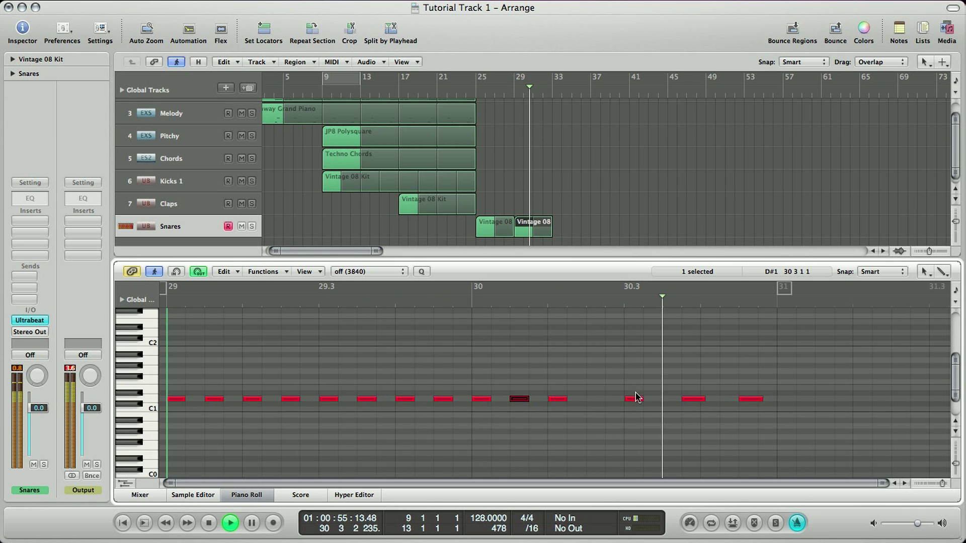
pyautogui.press('space')
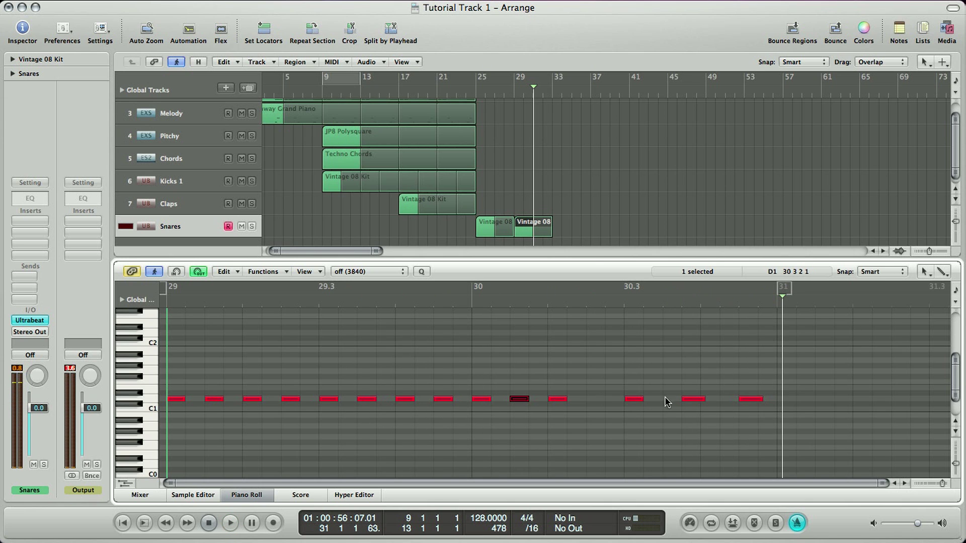
pyautogui.moveTo(634, 401); pyautogui.dragTo(596, 401)
pyautogui.moveTo(699, 401)
pyautogui.mouseDown()
pyautogui.moveTo(674, 406)
pyautogui.moveTo(710, 401)
pyautogui.mouseUp()
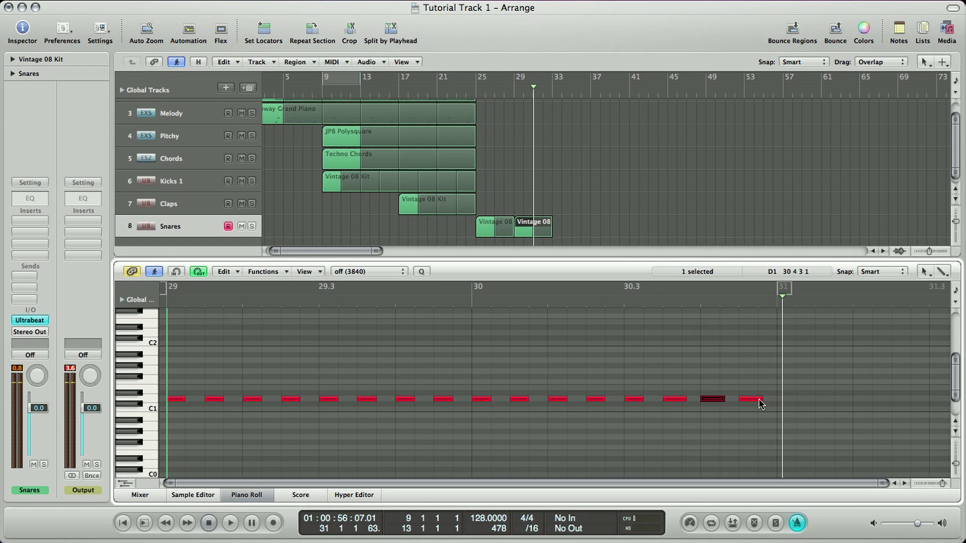
pyautogui.click(164, 302)
pyautogui.press('space')
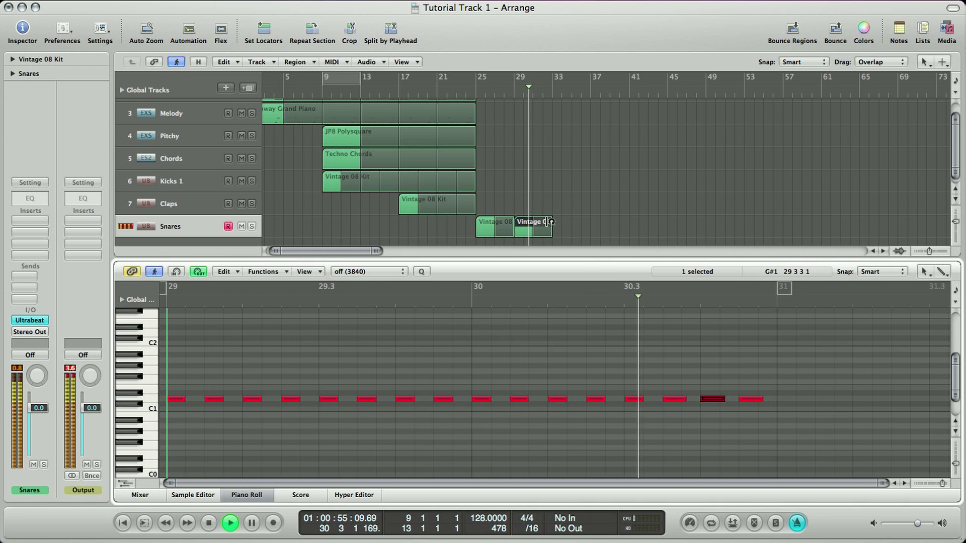
# Step: Loop the Snares region on to bar 31 and shorten all 16 snare notes
pyautogui.moveTo(550, 220)
pyautogui.mouseDown()
pyautogui.moveTo(529, 222)
pyautogui.moveTo(544, 232)
pyautogui.mouseUp()
pyautogui.press('space')
pyautogui.press('super+z')
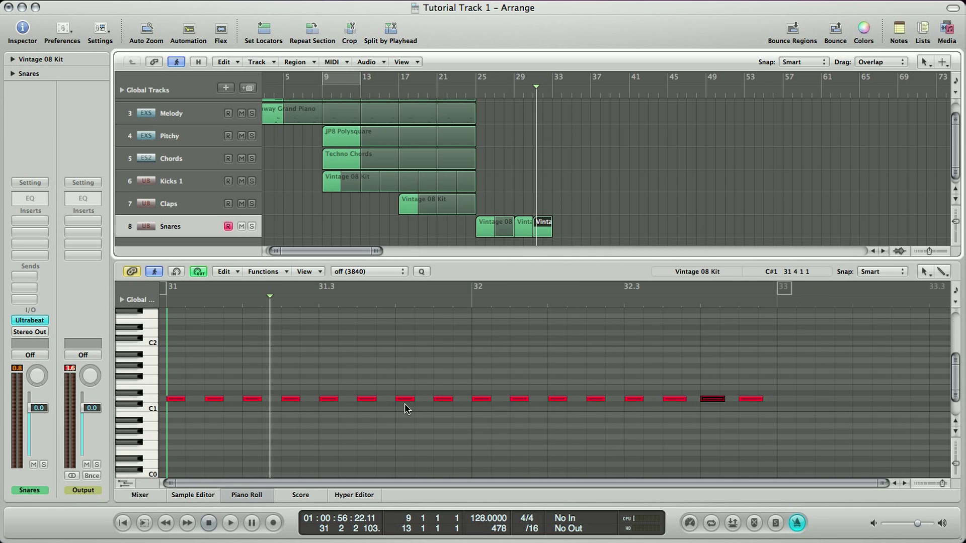
pyautogui.moveTo(775, 418); pyautogui.dragTo(184, 355)
pyautogui.moveTo(178, 400); pyautogui.dragTo(191, 400)
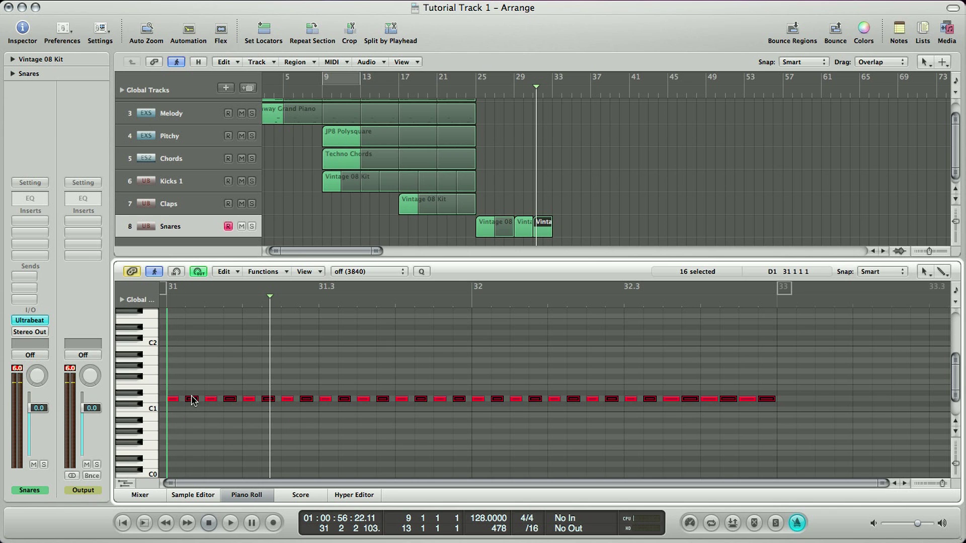
# Step: Play the shortened snare roll from bar 31 and select the notes from bar 32 onward
pyautogui.click(163, 302)
pyautogui.press('space')
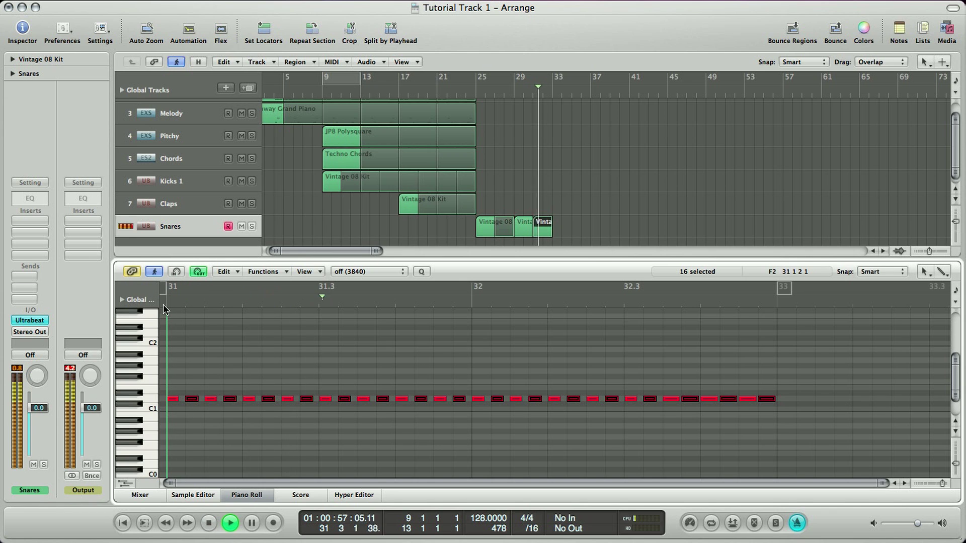
pyautogui.press('space')
pyautogui.moveTo(483, 373); pyautogui.dragTo(775, 411)
# Step: Delete the snare notes from bar 32 onward and replay from bar 31
pyautogui.press('BackSpace')
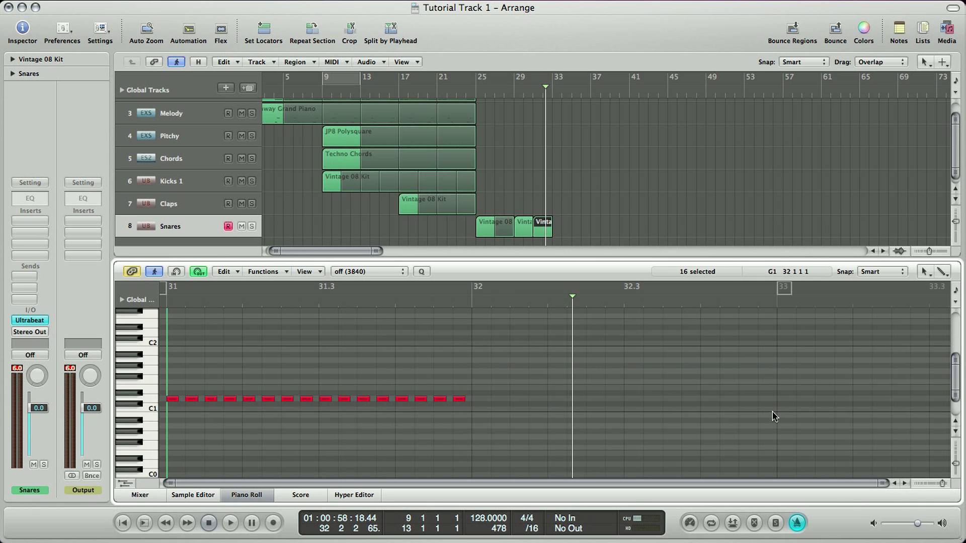
pyautogui.doubleClick(160, 296)
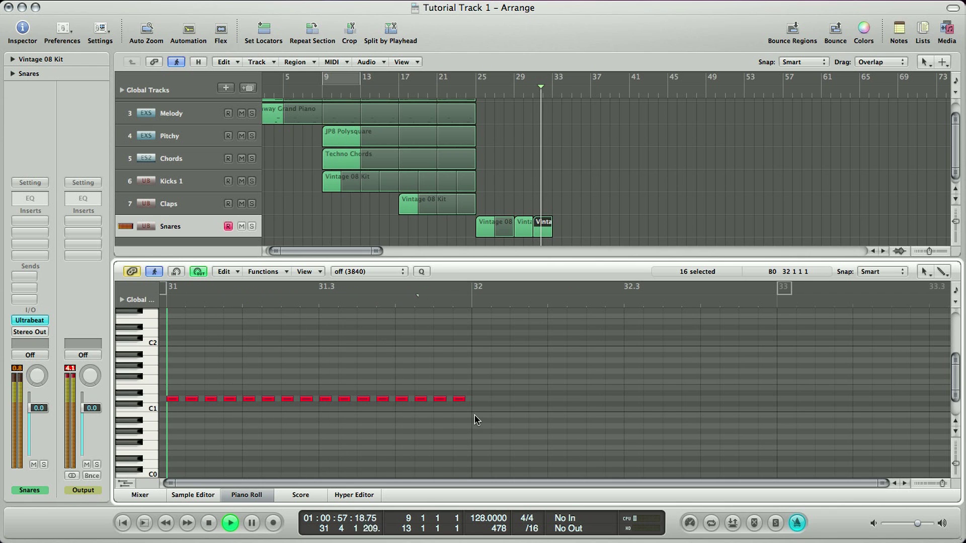
pyautogui.press('space')
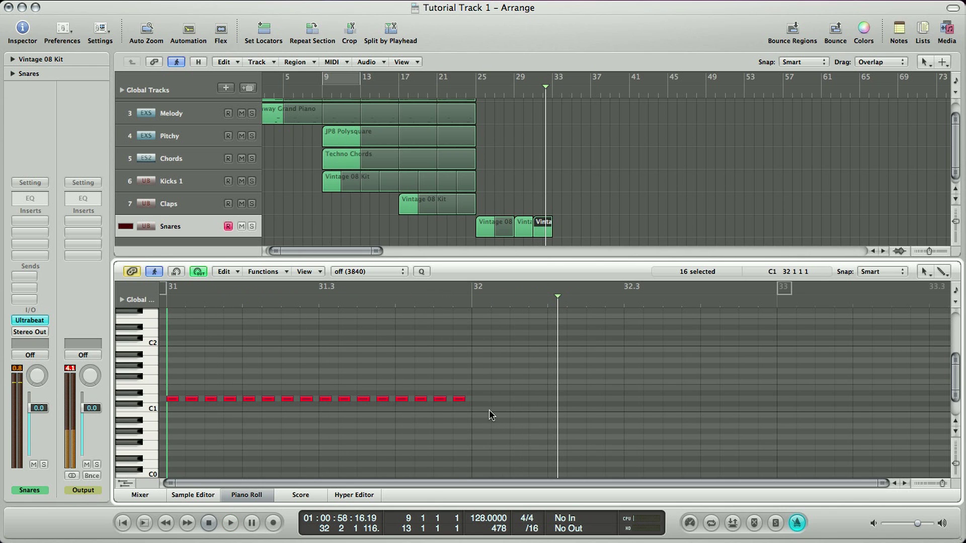
# Step: Copy the last four snare notes further right and extend the final note onward
pyautogui.moveTo(424, 403); pyautogui.dragTo(483, 401)
pyautogui.click(461, 302)
pyautogui.press('space')
pyautogui.press('space')
pyautogui.click(534, 399)
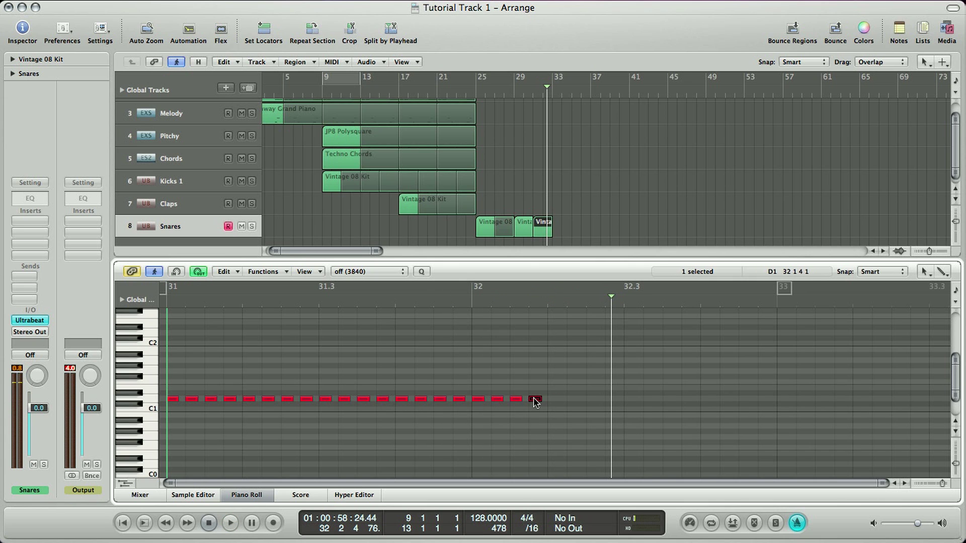
pyautogui.moveTo(535, 401); pyautogui.dragTo(670, 398)
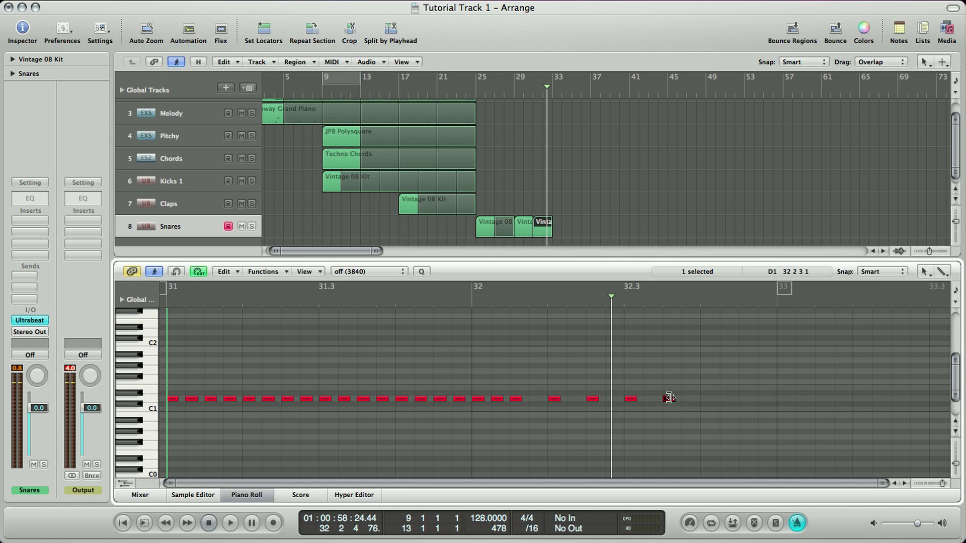
pyautogui.click(437, 304)
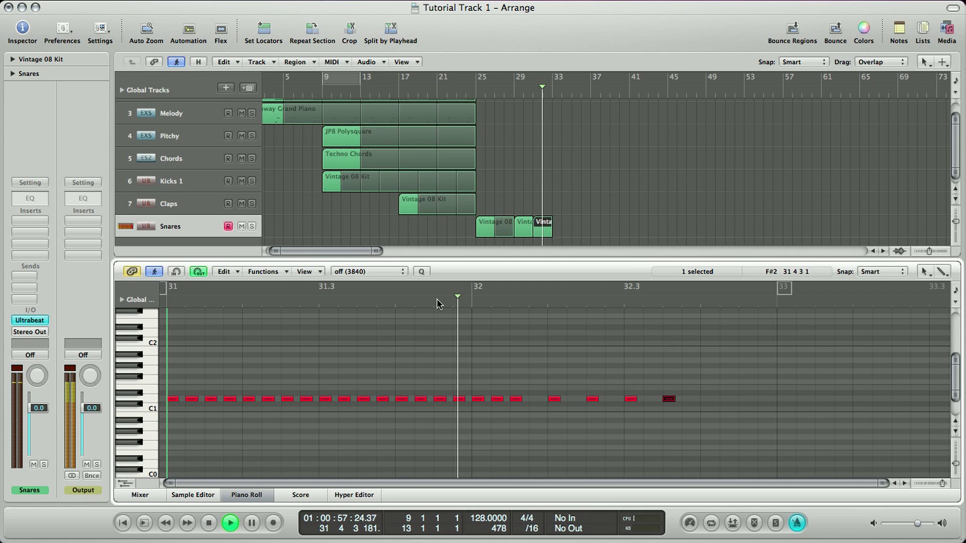
pyautogui.click(173, 300)
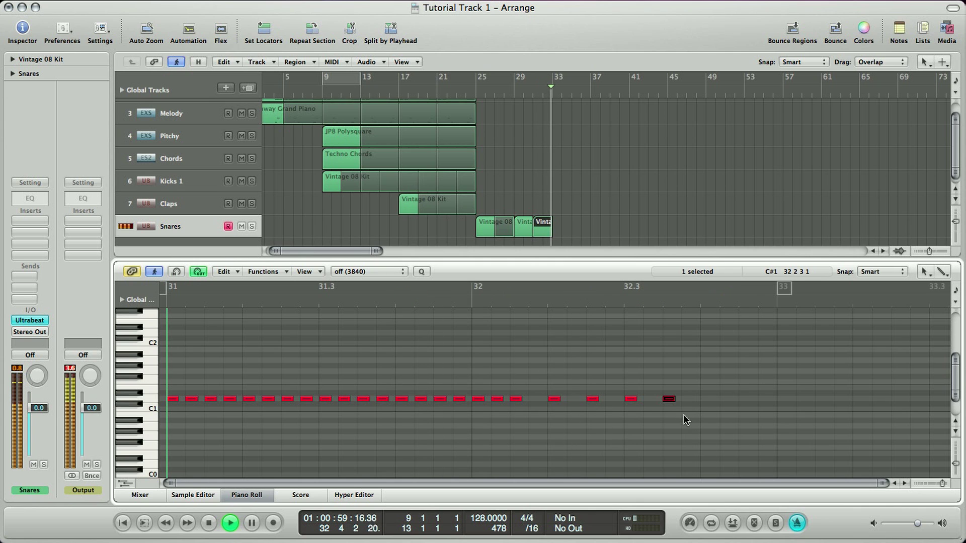
# Step: Copy the last snare note to 32.4.1.1 and play back from bar 31
pyautogui.click(673, 399)
pyautogui.press('space')
pyautogui.moveTo(673, 399); pyautogui.dragTo(753, 402)
pyautogui.click(163, 301)
pyautogui.press('space')
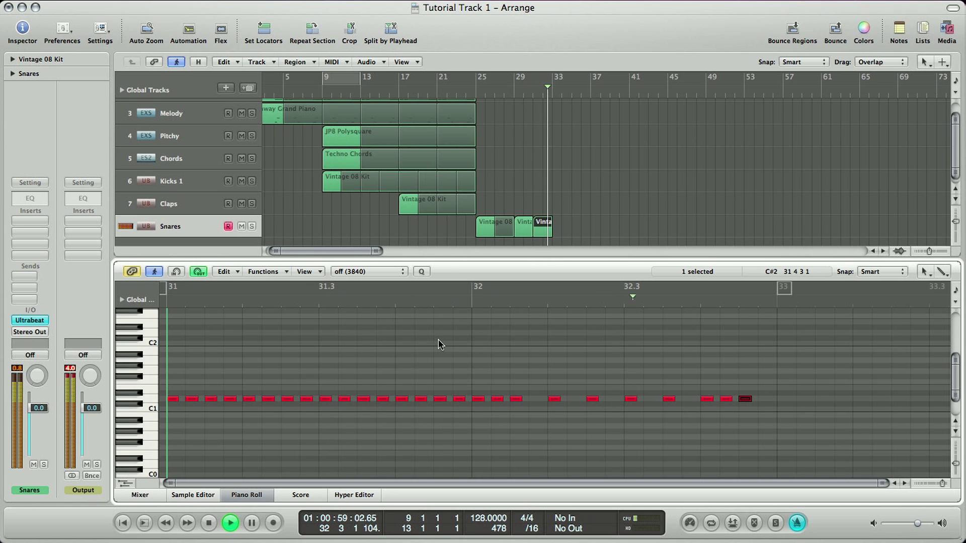
pyautogui.press('space')
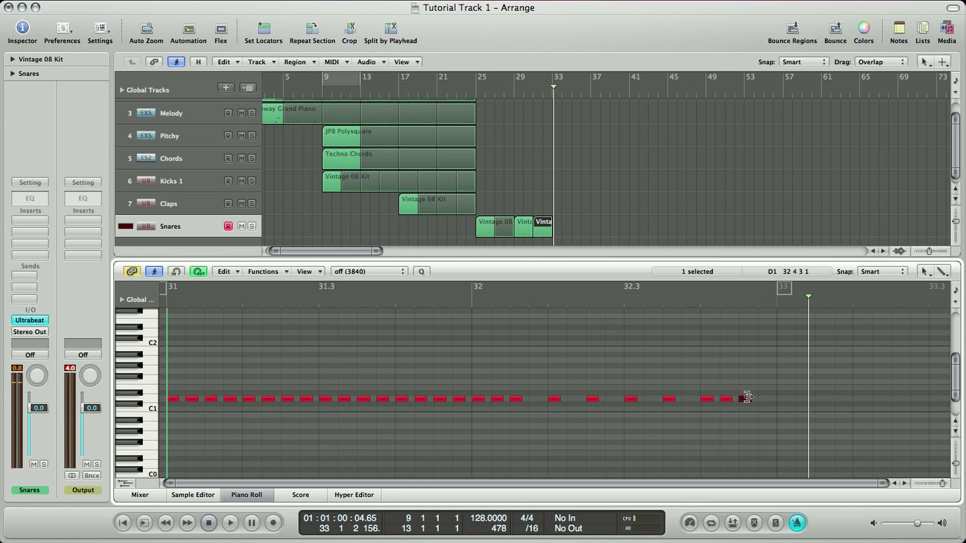
# Step: Nudge the final snare note slightly earlier and replay the roll from bar 31
pyautogui.moveTo(743, 400); pyautogui.dragTo(687, 400)
pyautogui.doubleClick(446, 302)
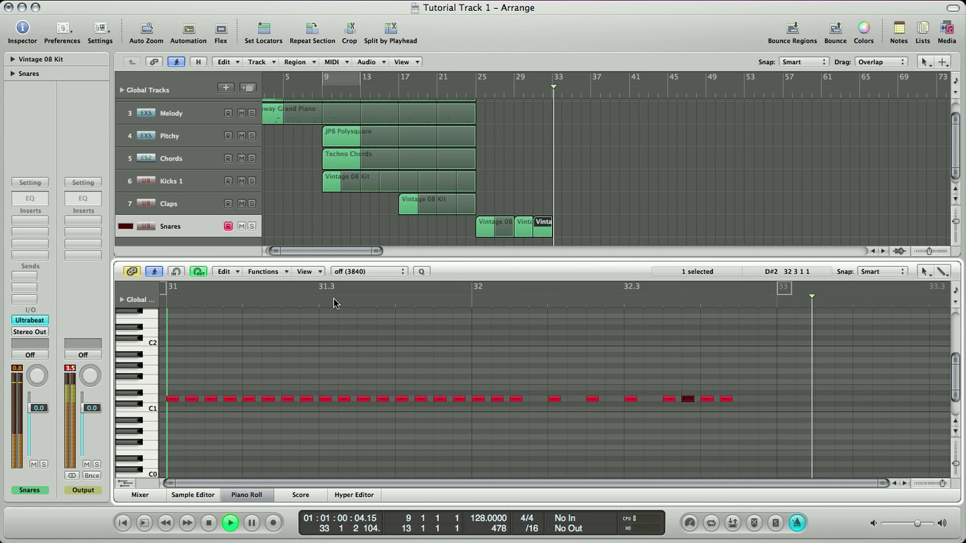
pyautogui.doubleClick(164, 302)
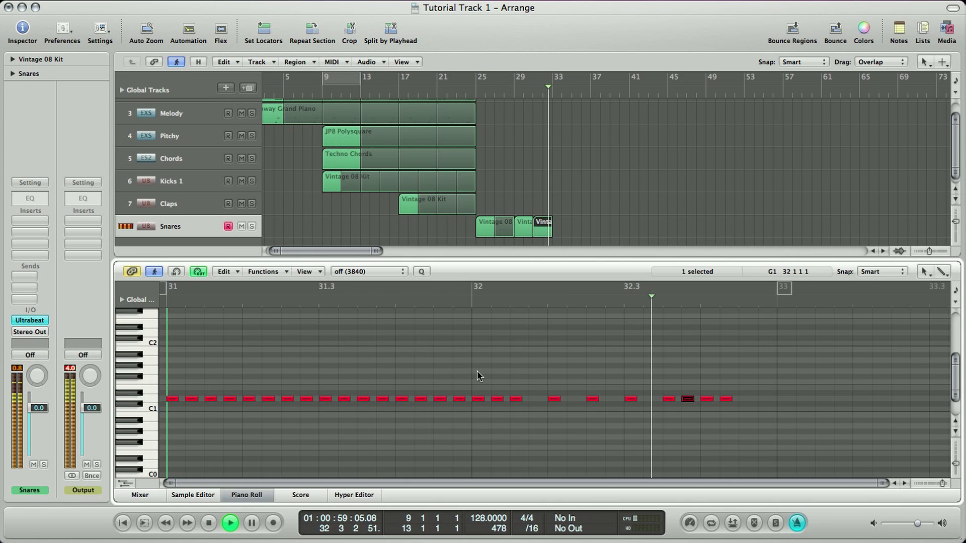
pyautogui.press('space')
pyautogui.click(726, 398)
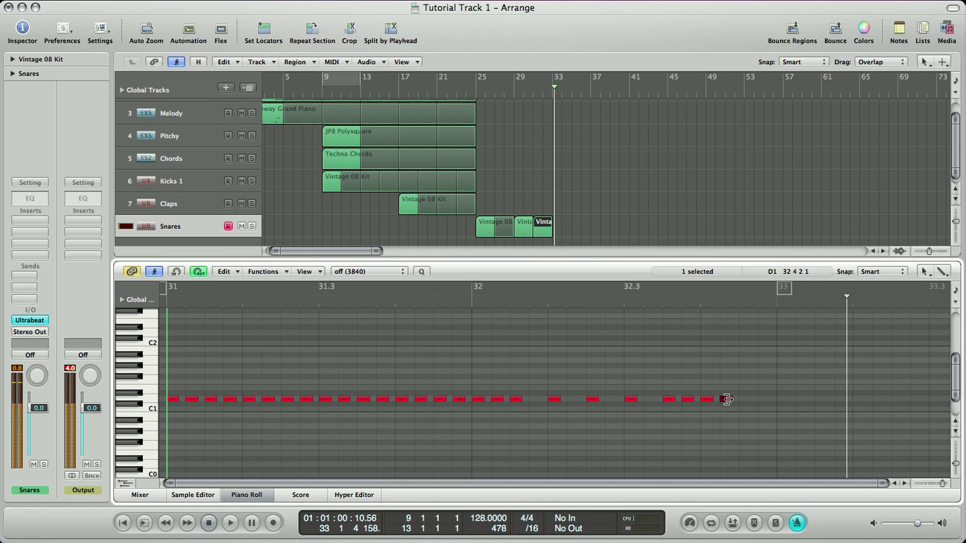
pyautogui.click(159, 301)
pyautogui.press('space')
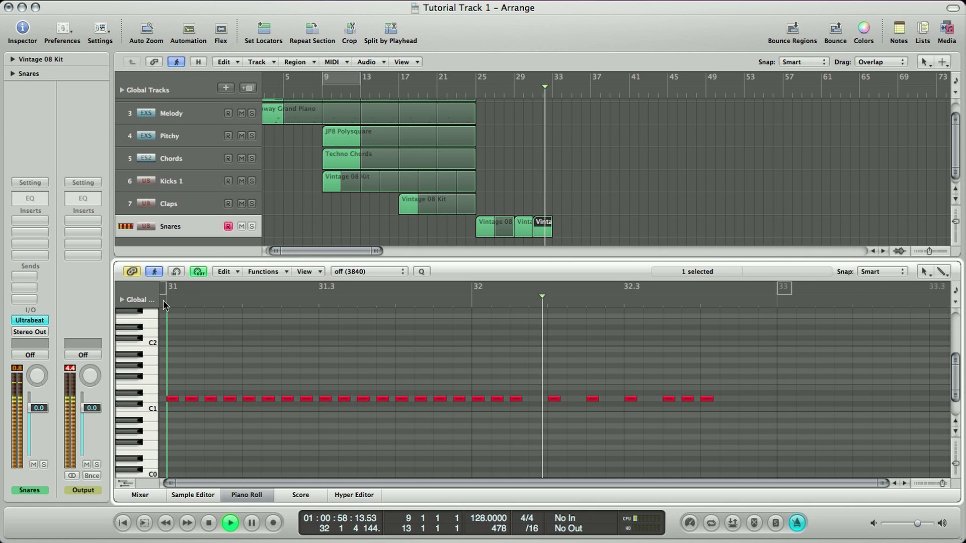
pyautogui.press('space')
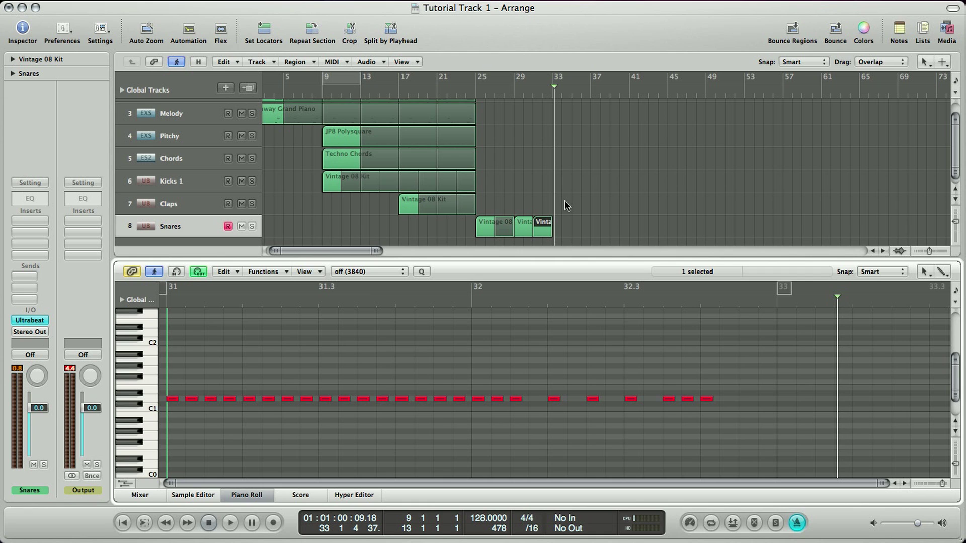
# Step: Insert a new Vintage 08 Kit track beneath Kicks 1, correcting its name from 'Kicks 3' to 'Kicks 2'
pyautogui.click(173, 182)
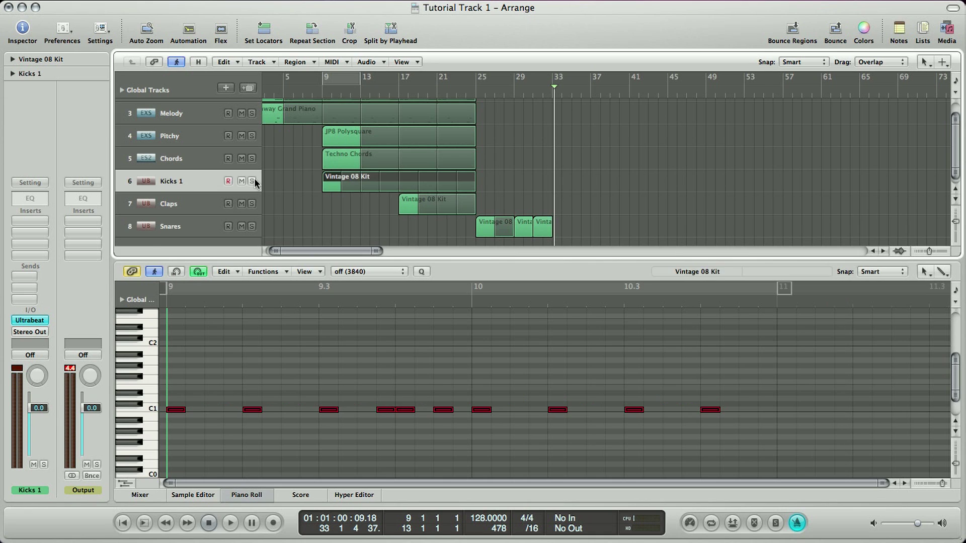
pyautogui.click(248, 88)
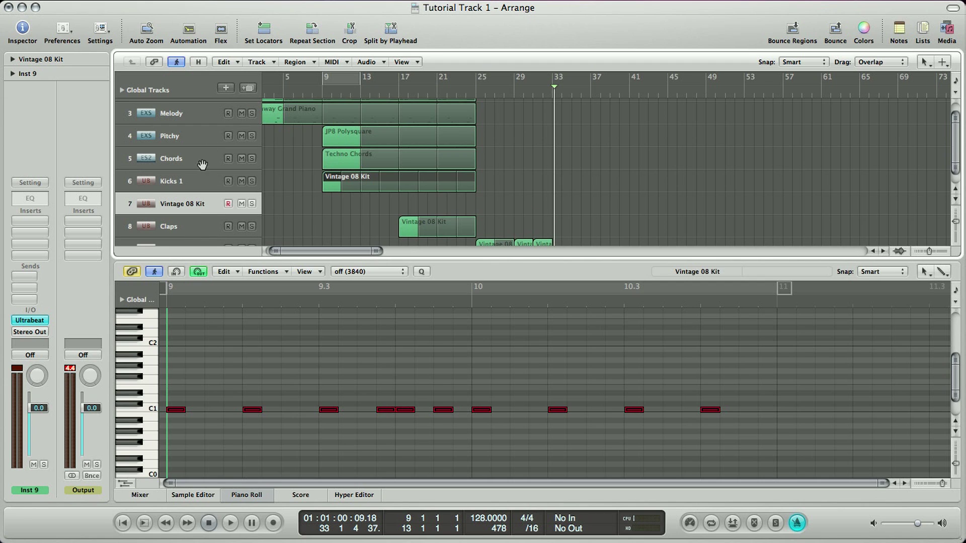
pyautogui.doubleClick(179, 201)
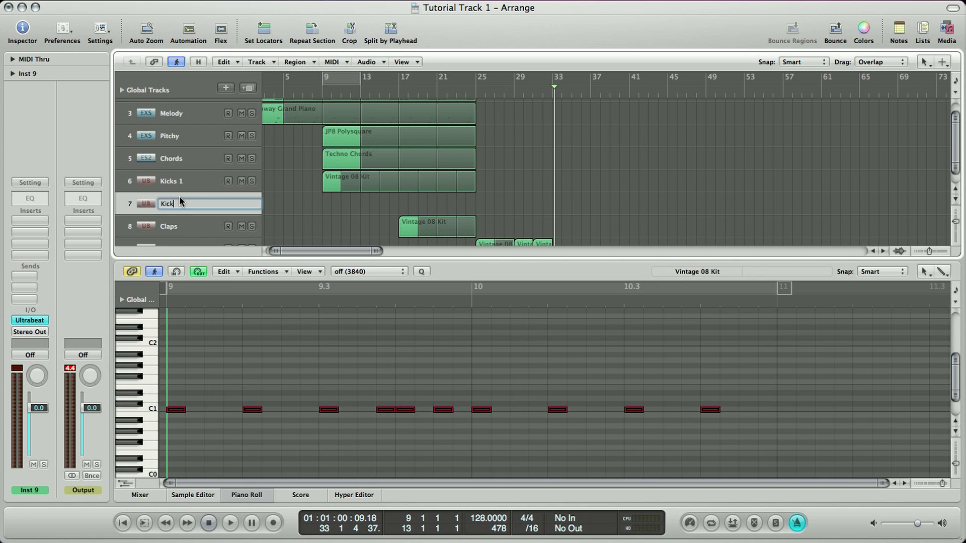
pyautogui.write('Kicks 3')
pyautogui.press('Return')
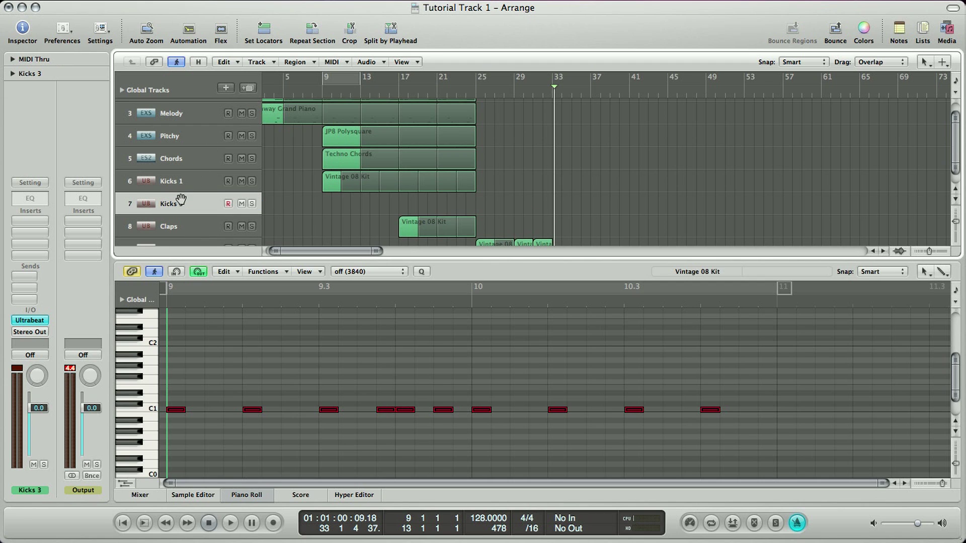
pyautogui.click(334, 186)
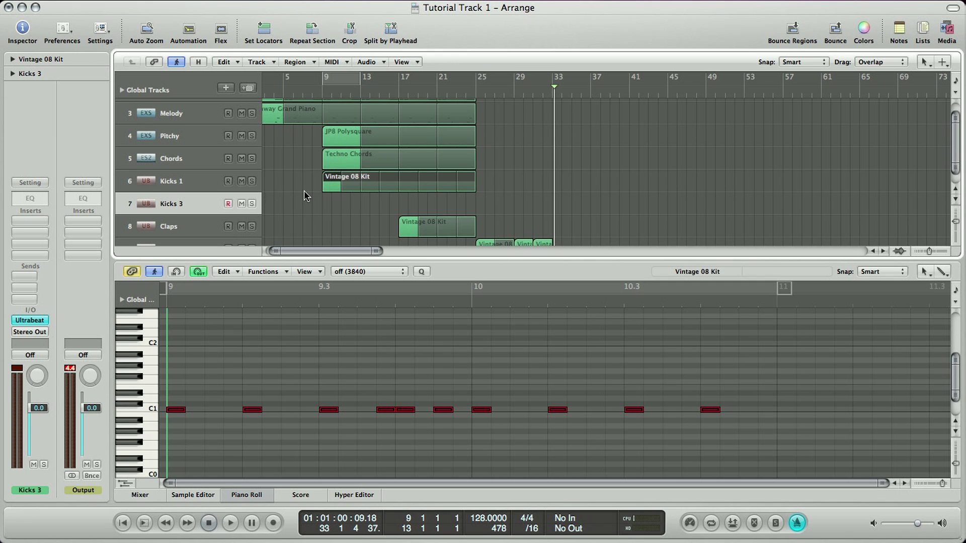
pyautogui.doubleClick(186, 203)
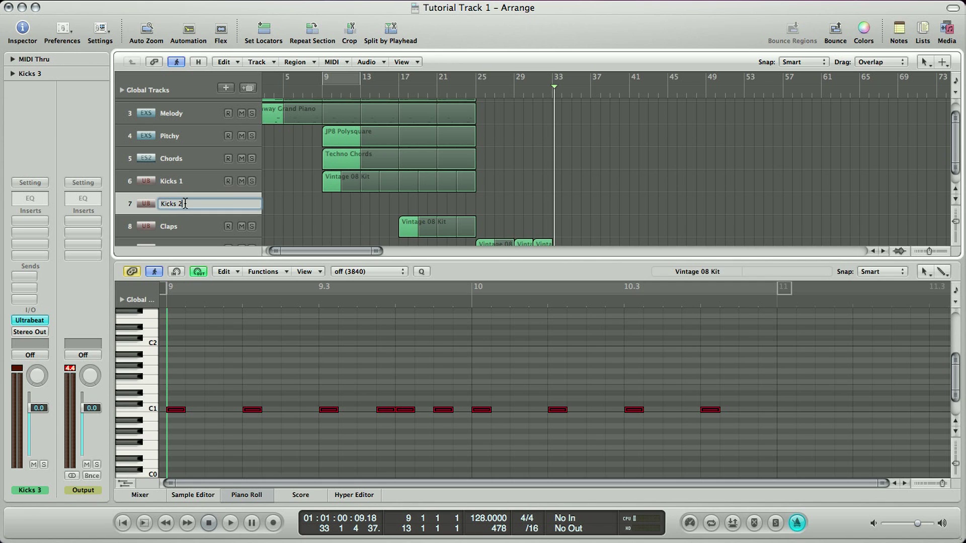
pyautogui.press('Return')
pyautogui.click(332, 184)
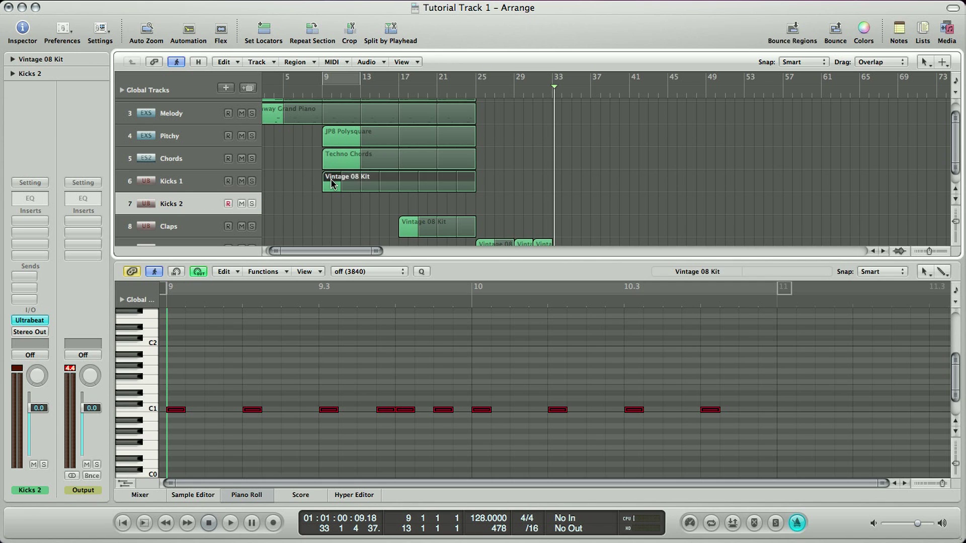
pyautogui.scroll(-2, 331, 182)
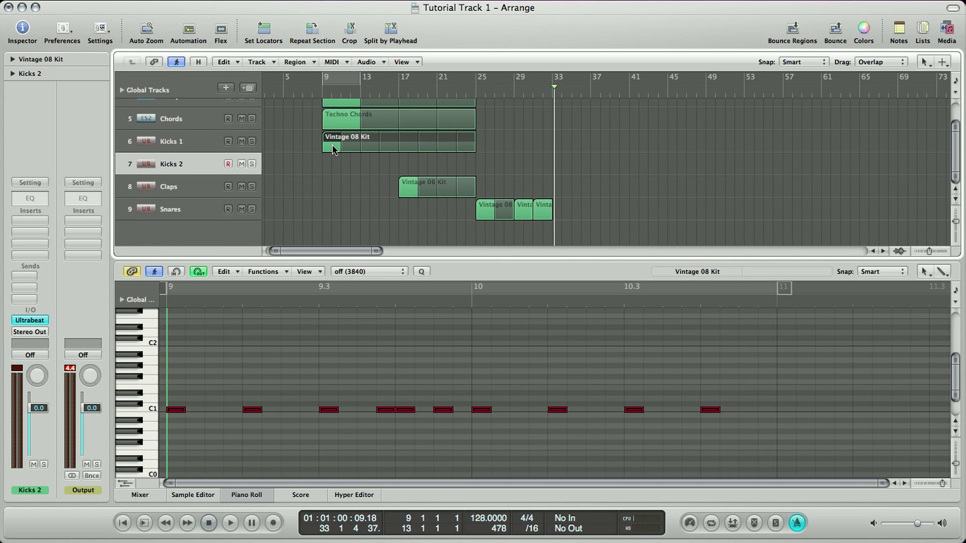
# Step: Copy the Kicks 1 region onto Kicks 2 at bar 33 and move one kick a beat later
pyautogui.moveTo(332, 145); pyautogui.dragTo(565, 162)
pyautogui.press('space')
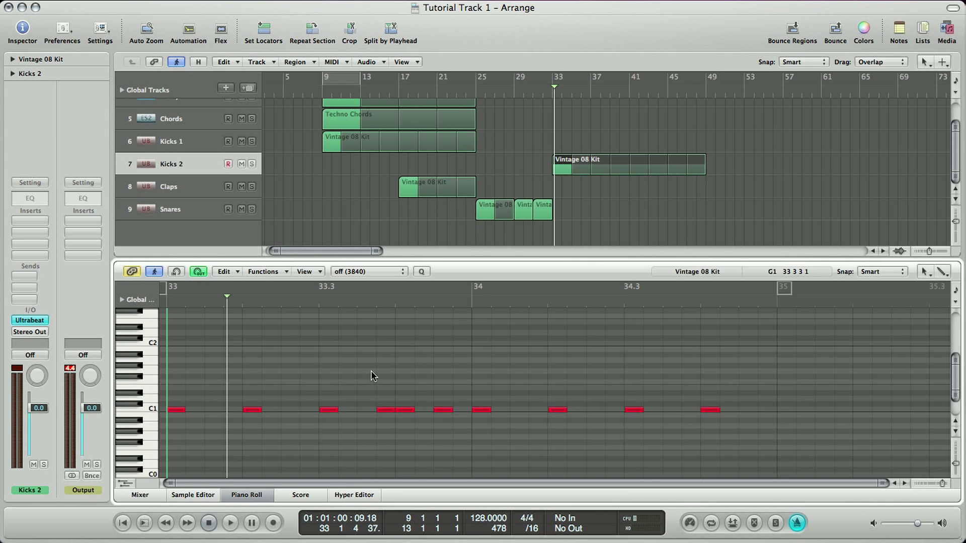
pyautogui.click(386, 410)
pyautogui.moveTo(387, 418); pyautogui.dragTo(445, 413)
# Step: Delete the five trailing kick notes and trim the Kicks 2 region to end at bar 34
pyautogui.moveTo(745, 414); pyautogui.dragTo(447, 376)
pyautogui.press('Delete')
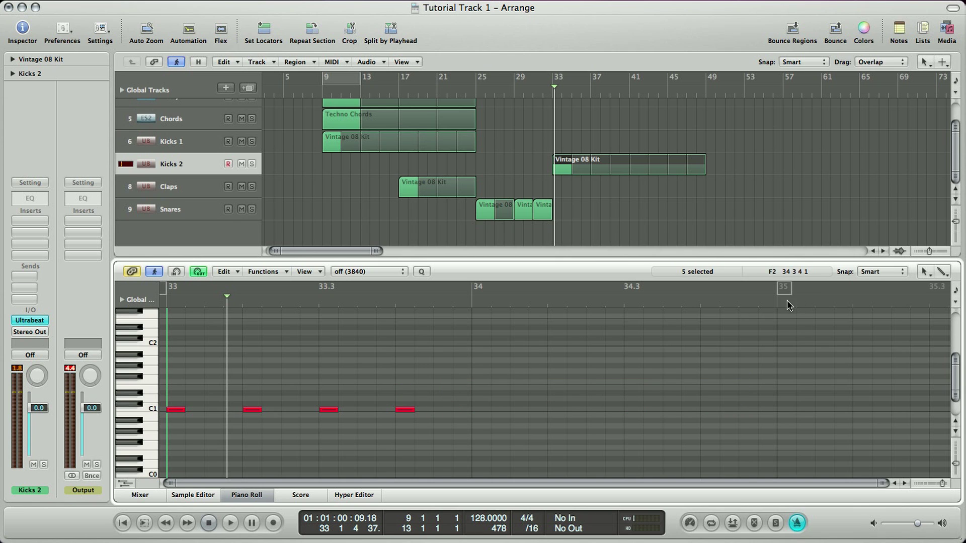
pyautogui.moveTo(773, 294); pyautogui.dragTo(476, 294)
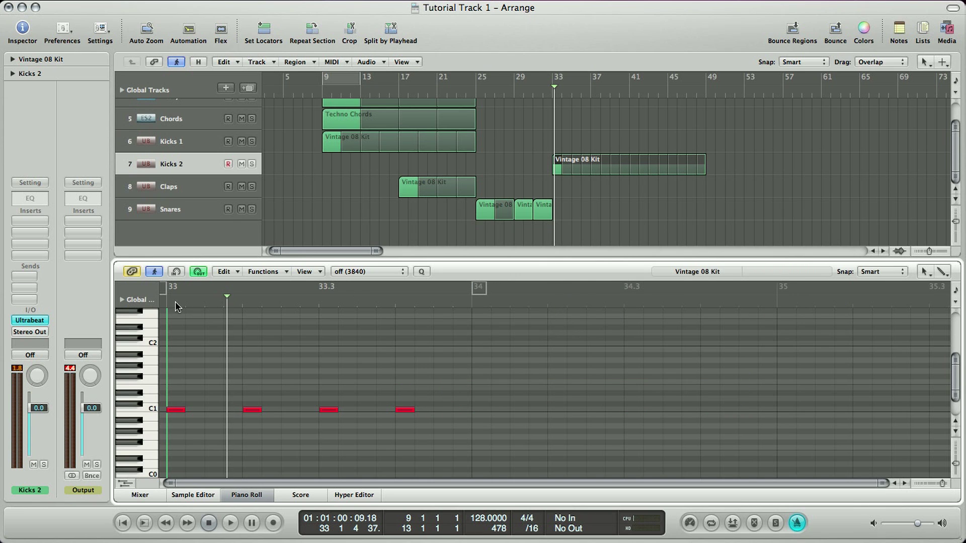
pyautogui.press('space')
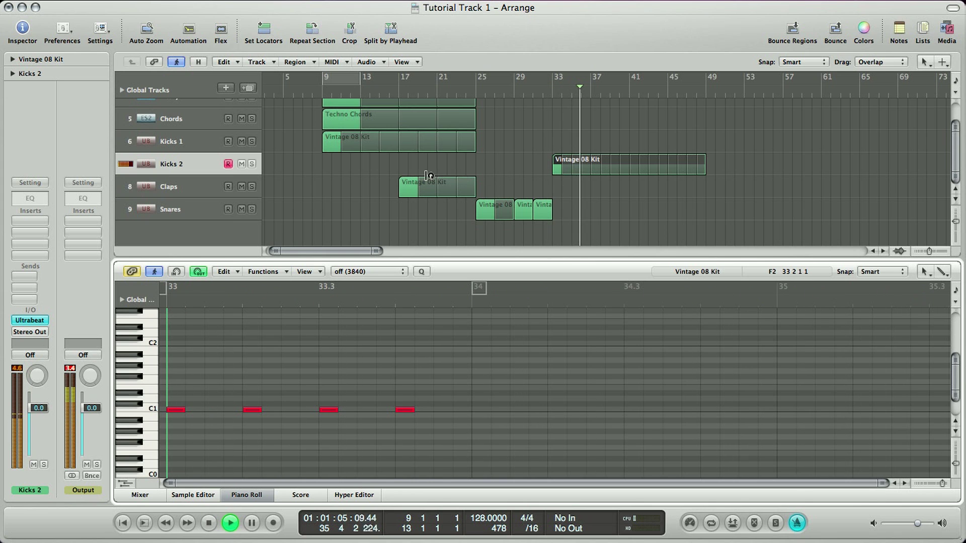
# Step: Copy the Claps and Snares regions to bar 40 and shorten the Kicks 2 loop to end there
pyautogui.click(408, 192)
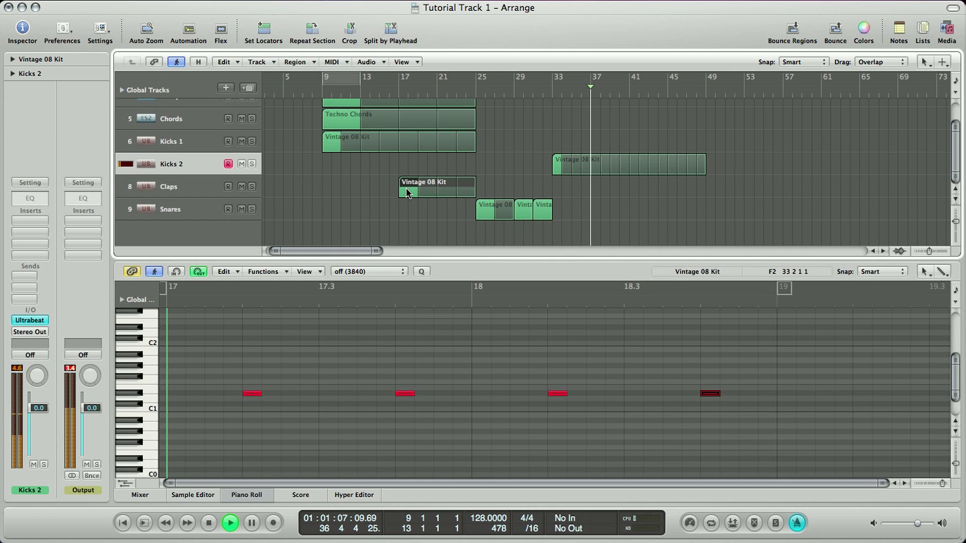
pyautogui.moveTo(407, 192); pyautogui.dragTo(629, 196)
pyautogui.press('space')
pyautogui.moveTo(704, 157); pyautogui.dragTo(622, 163)
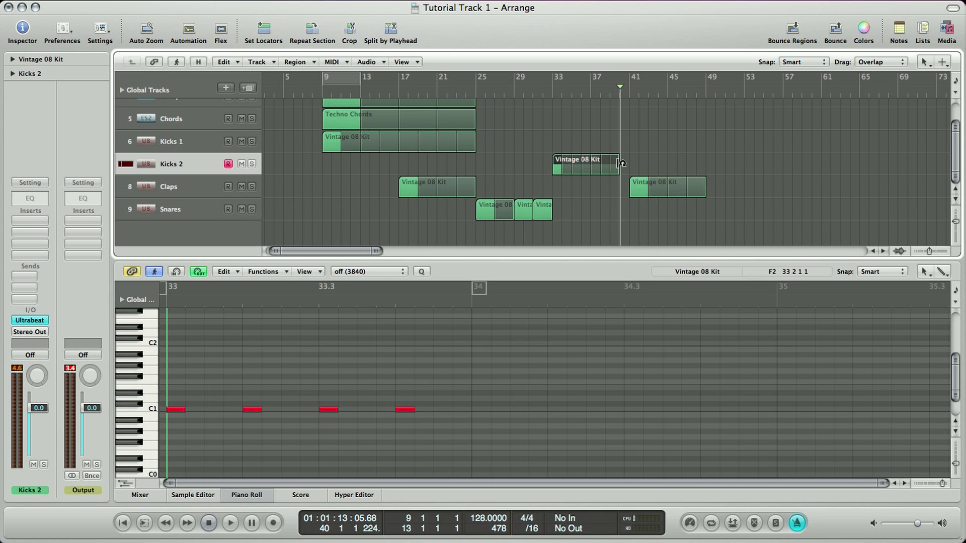
pyautogui.click(542, 210)
pyautogui.moveTo(542, 208); pyautogui.dragTo(621, 217)
# Step: Copy Kicks 2 to bar 41 and the Snares fill to bar 48, and loop Claps to bar 48
pyautogui.press('super+Right')
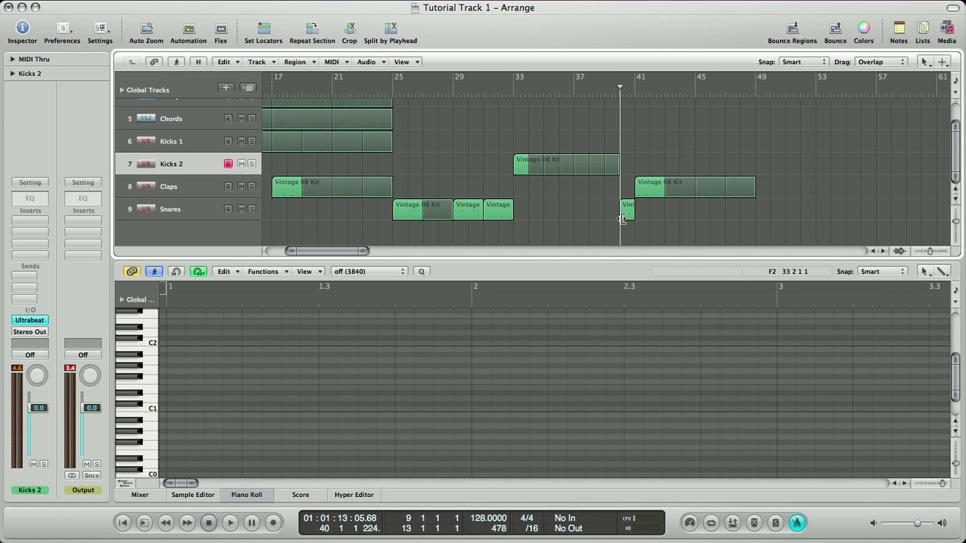
pyautogui.click(602, 185)
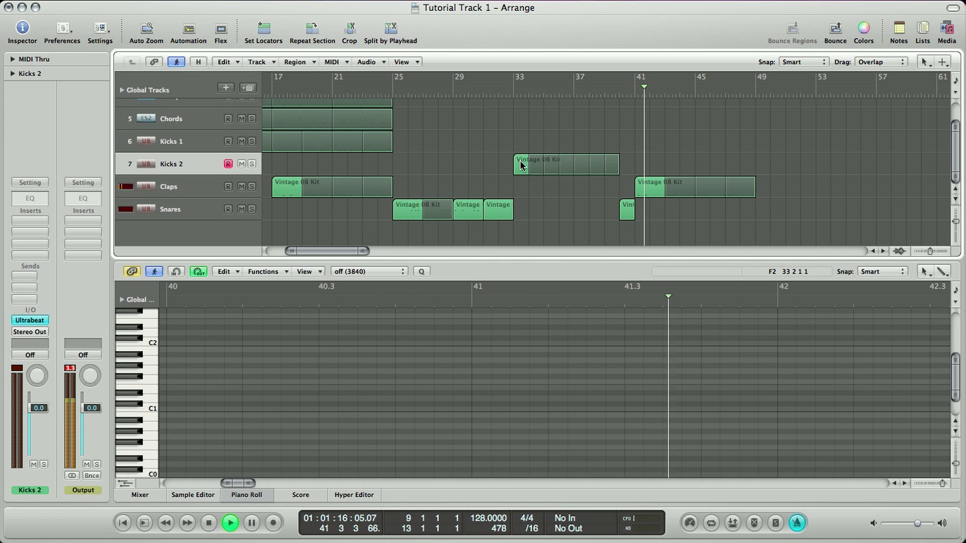
pyautogui.moveTo(526, 166); pyautogui.dragTo(646, 167)
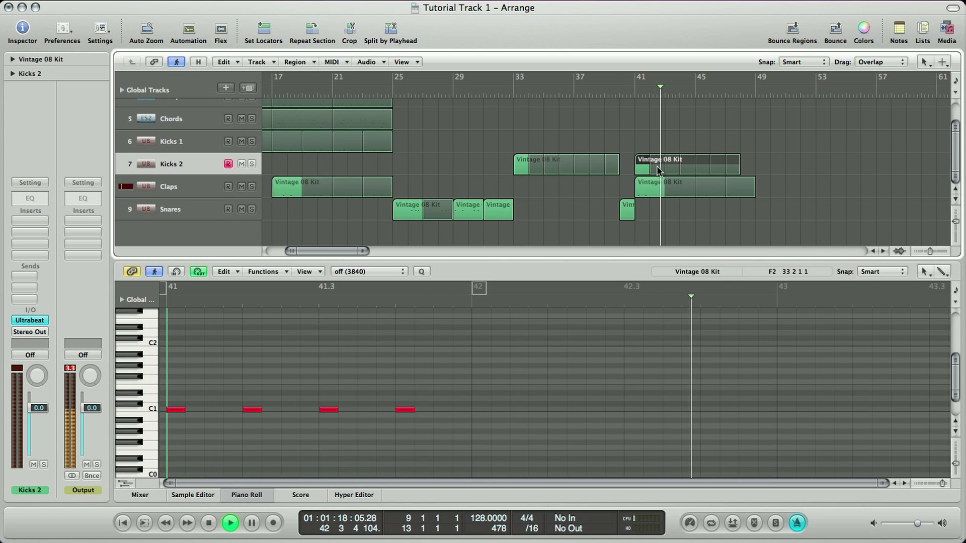
pyautogui.moveTo(627, 210); pyautogui.dragTo(749, 215)
pyautogui.moveTo(755, 182); pyautogui.dragTo(746, 182)
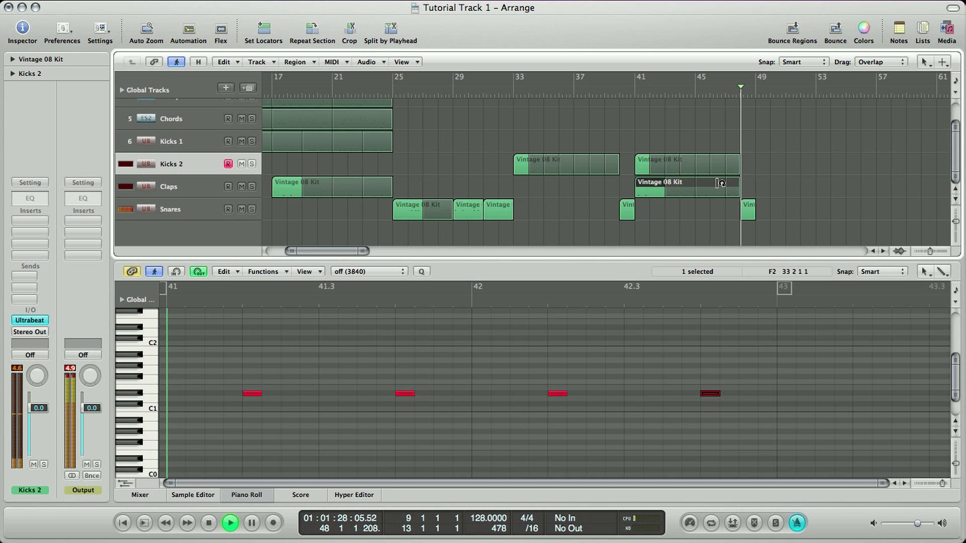
pyautogui.press('space')
pyautogui.hotkey('ctrl', 'Left')
pyautogui.hotkey('ctrl', 'Left')
# Step: Add a Channel EQ to the Kicks 1 channel in the Mixer and turn on its analyzer
pyautogui.press('p')
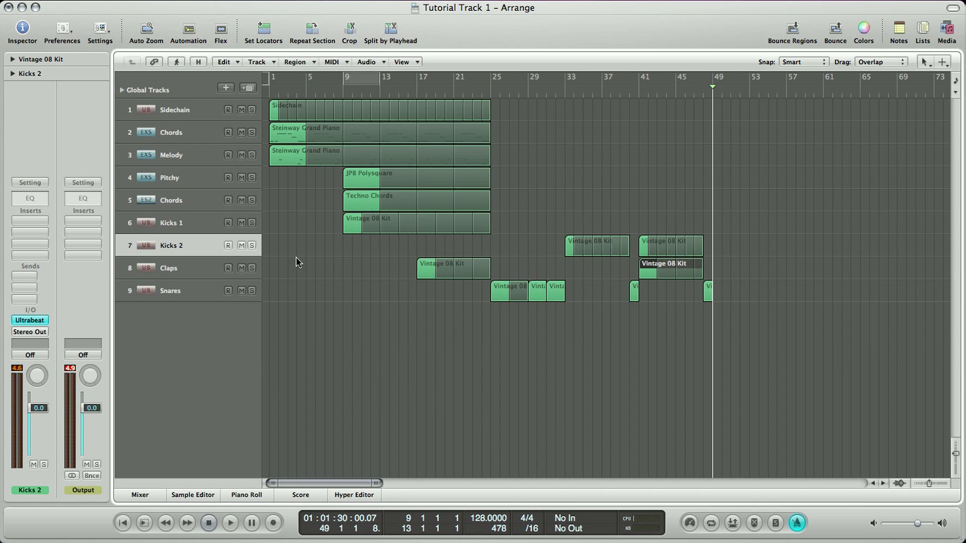
pyautogui.click(140, 496)
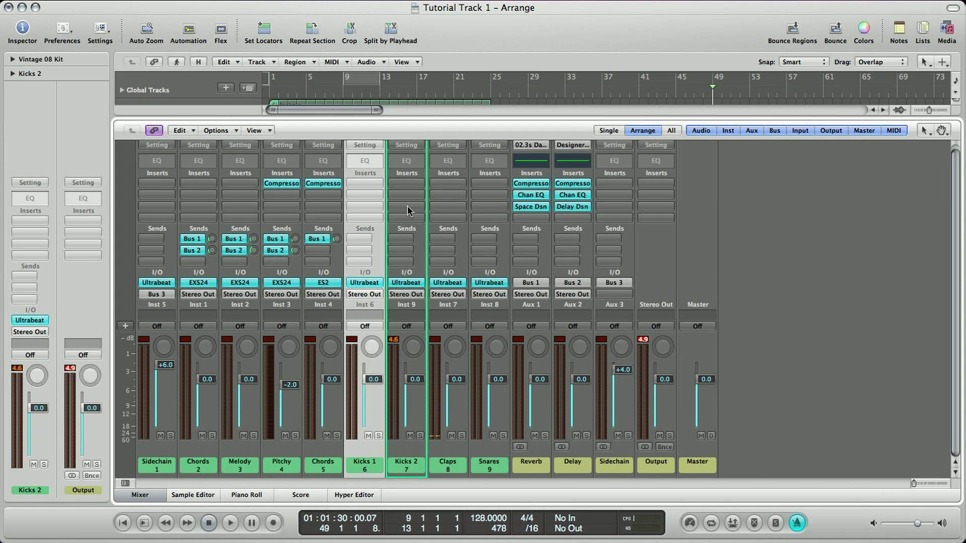
pyautogui.doubleClick(365, 162)
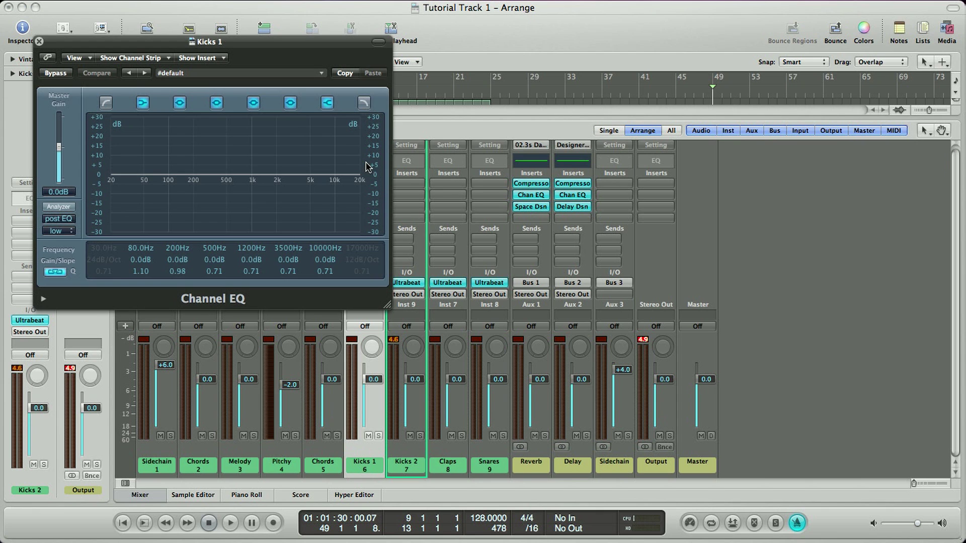
pyautogui.moveTo(256, 43); pyautogui.dragTo(436, 154)
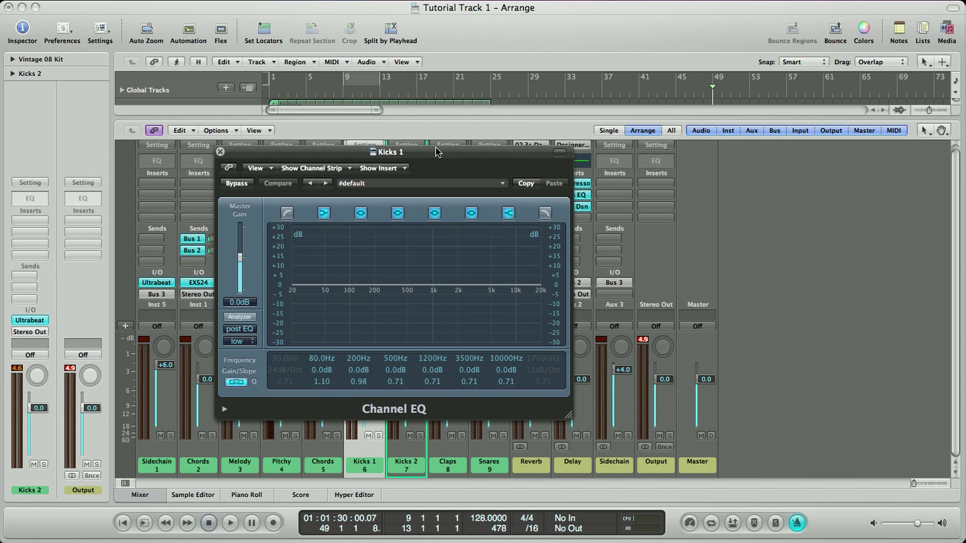
pyautogui.click(241, 318)
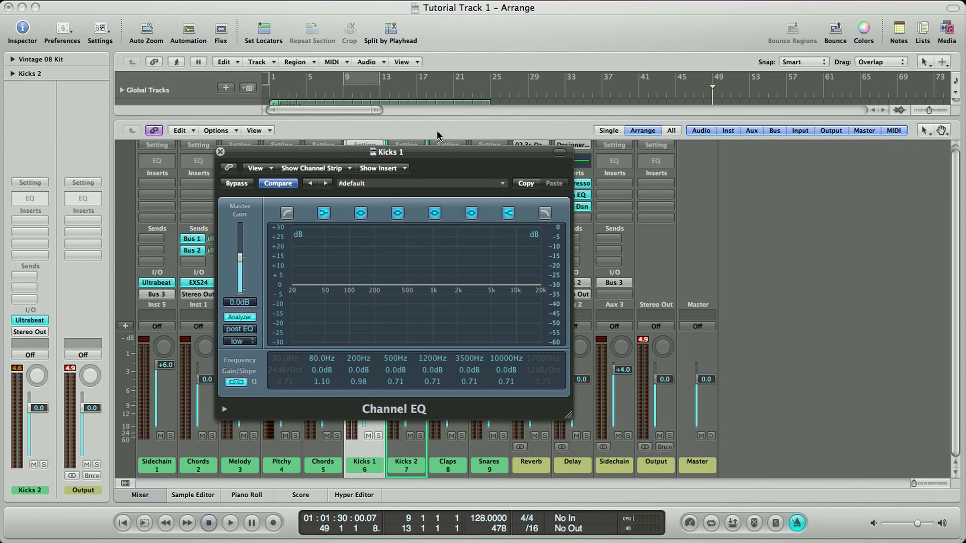
# Step: Hide the Mixer, move the EQ window aside, and play the song from bar 9
pyautogui.click(137, 495)
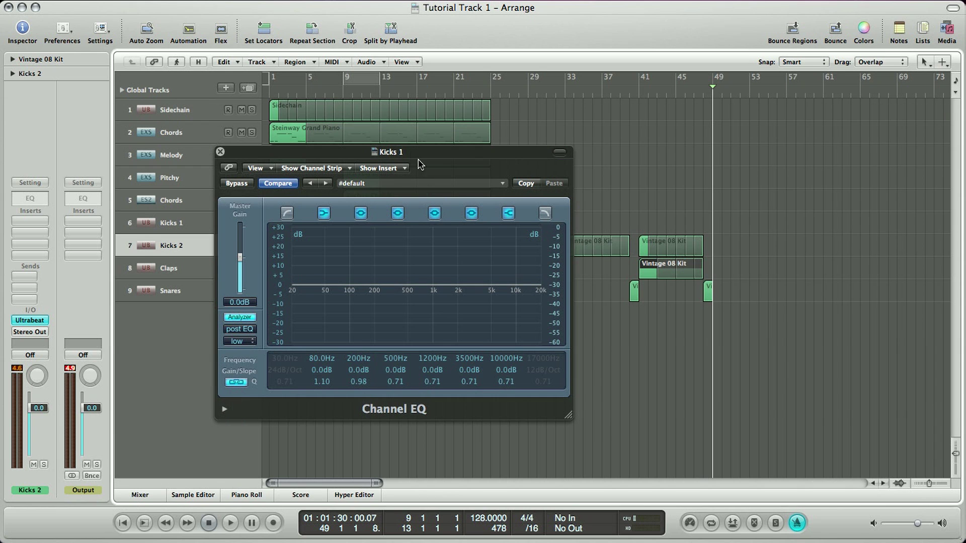
pyautogui.moveTo(417, 159); pyautogui.dragTo(529, 311)
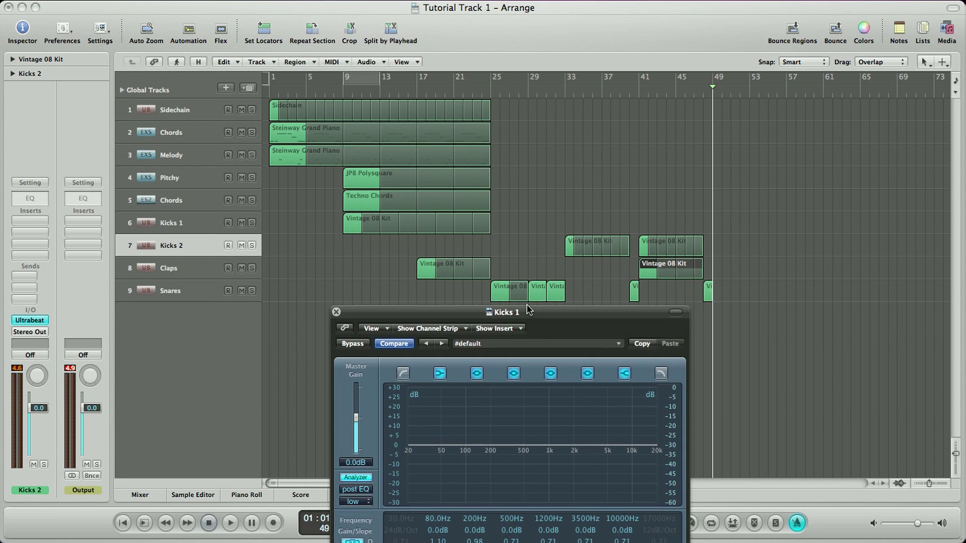
pyautogui.doubleClick(340, 87)
pyautogui.moveTo(415, 315); pyautogui.dragTo(556, 163)
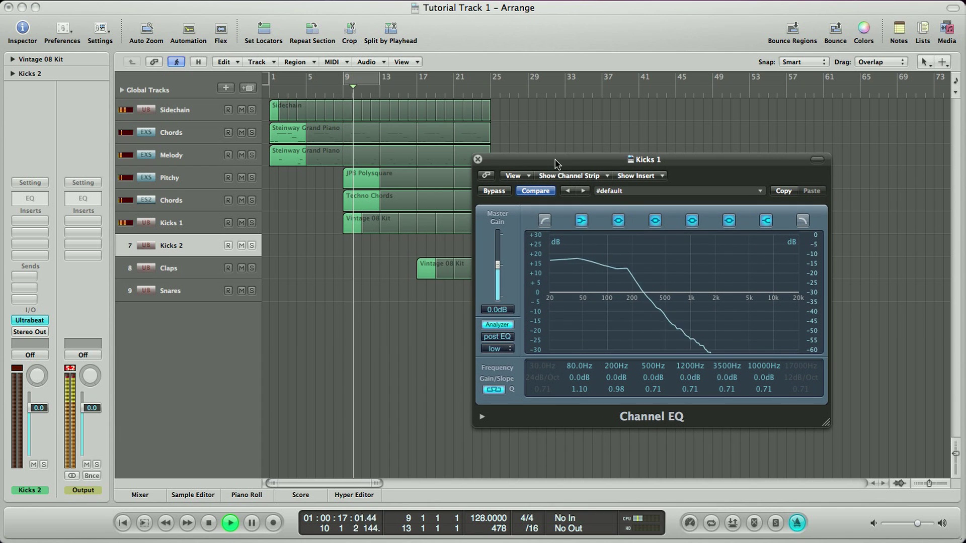
# Step: Enable the Kicks 1 low cut at 80 Hz and boost the upper-mid band by +5 dB around 2400 Hz
pyautogui.click(545, 220)
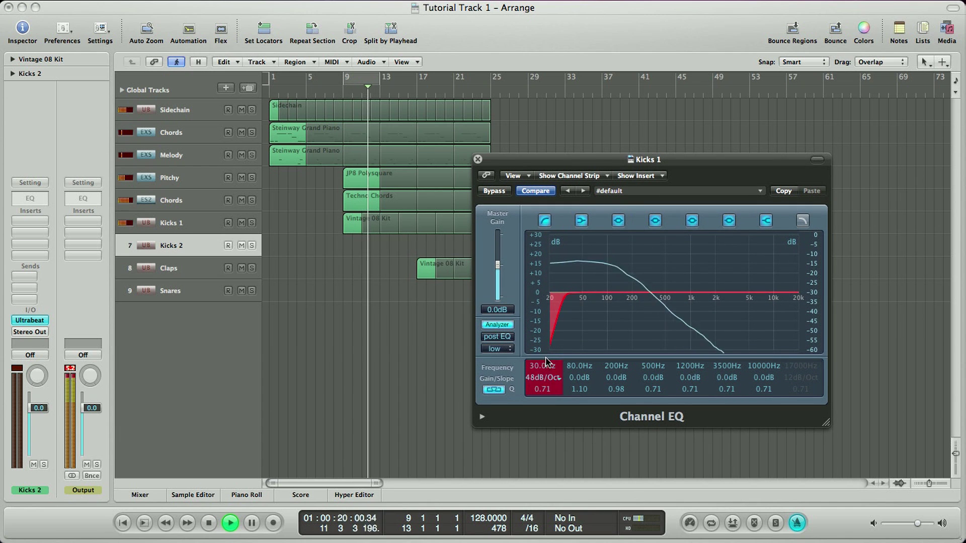
pyautogui.moveTo(546, 361)
pyautogui.mouseDown()
pyautogui.moveTo(557, 301)
pyautogui.moveTo(544, 359)
pyautogui.mouseUp()
pyautogui.doubleClick(542, 366)
pyautogui.write('80')
pyautogui.press('Return')
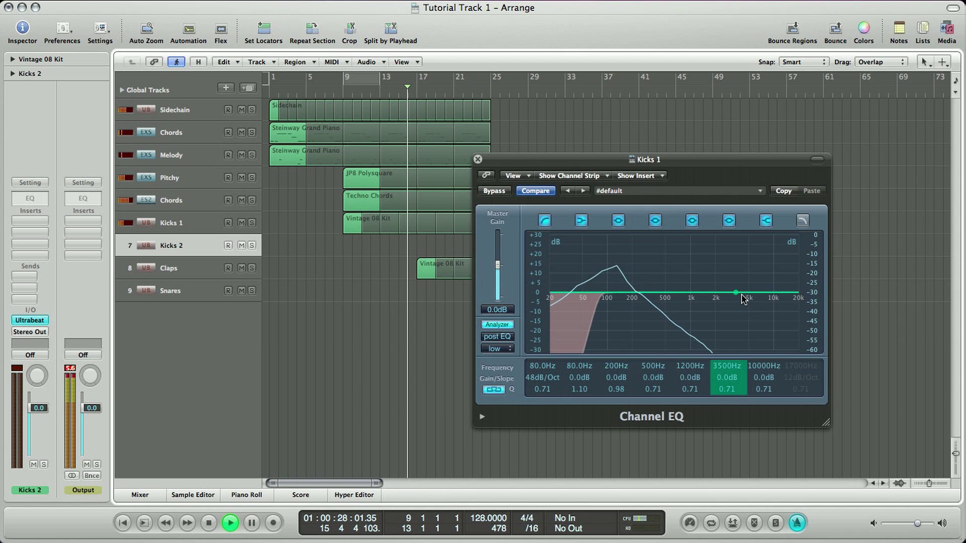
pyautogui.moveTo(739, 296); pyautogui.dragTo(722, 282)
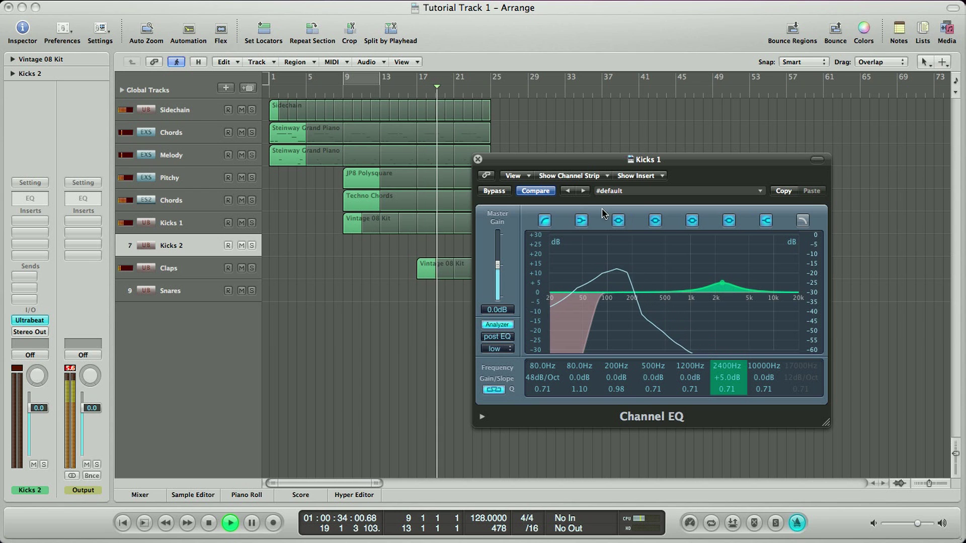
pyautogui.click(478, 159)
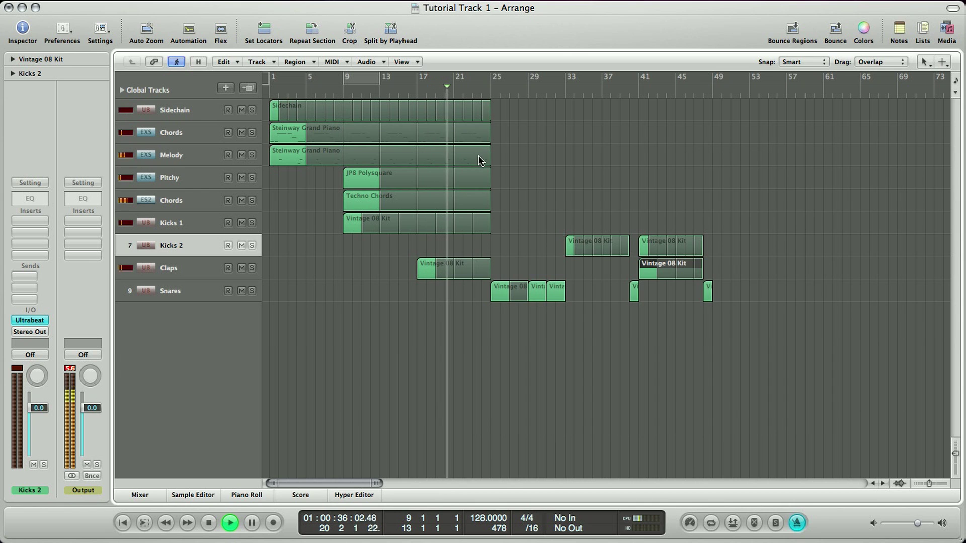
pyautogui.click(75, 369)
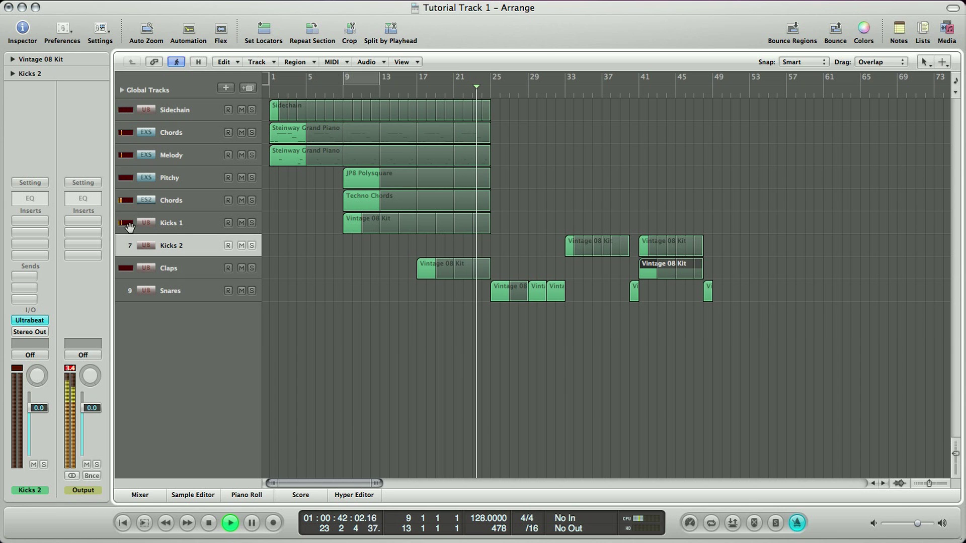
pyautogui.click(154, 496)
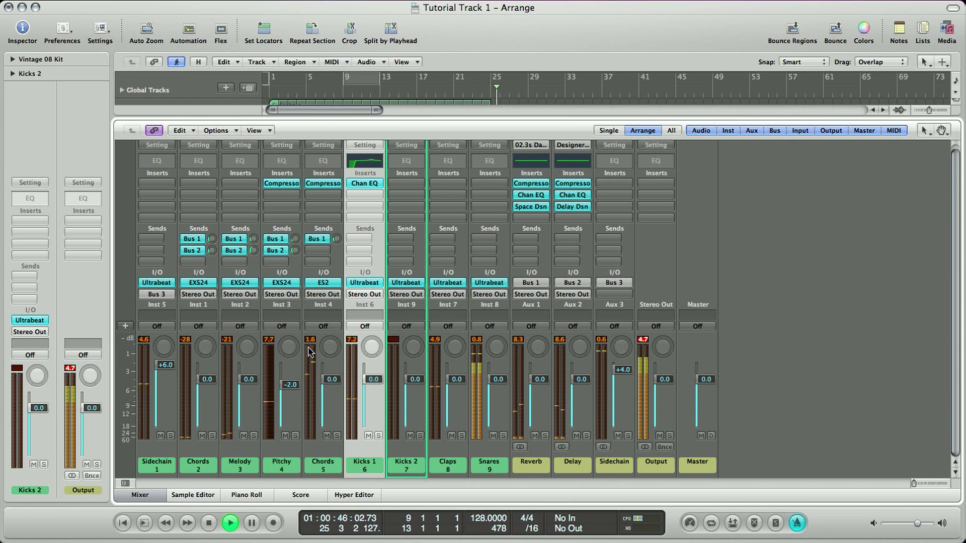
pyautogui.click(150, 496)
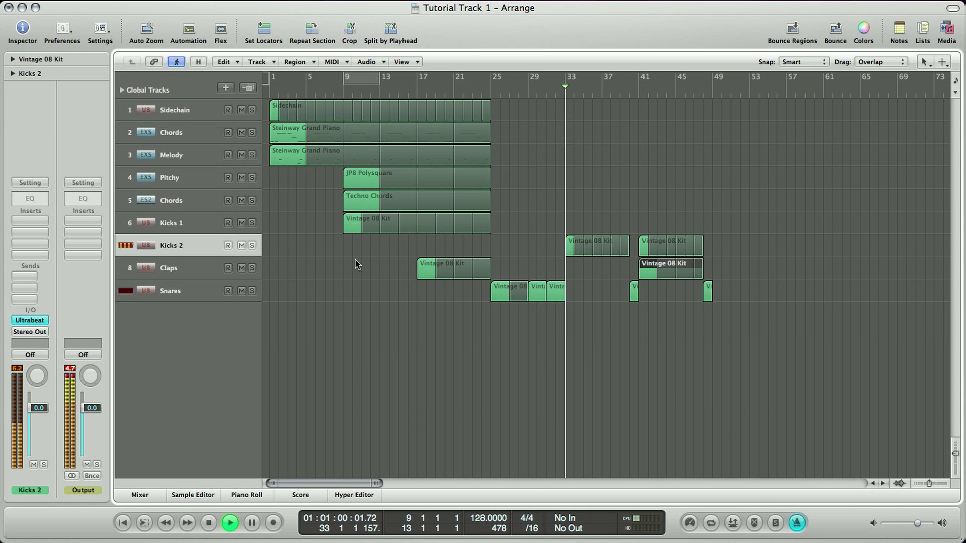
# Step: Add a new track below Snares and name it Toms
pyautogui.press('space')
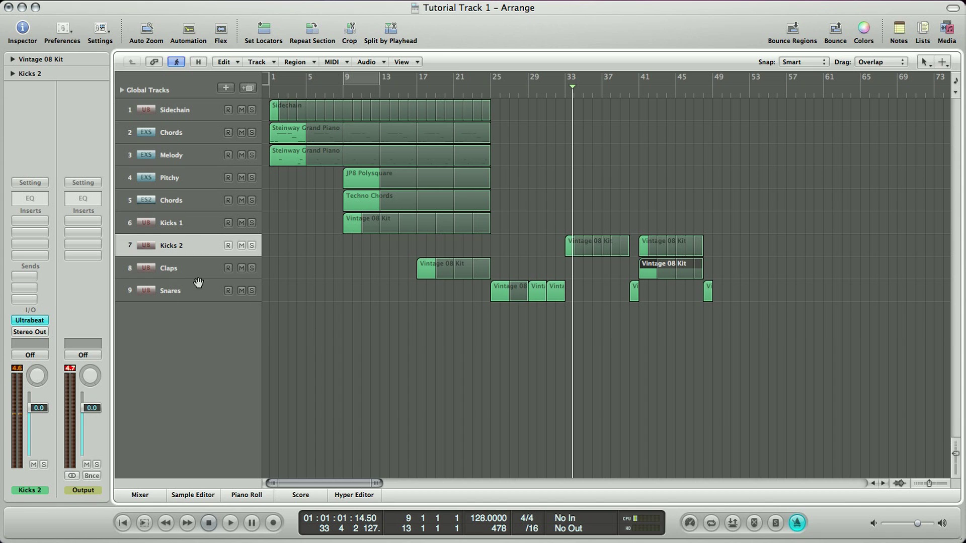
pyautogui.click(176, 290)
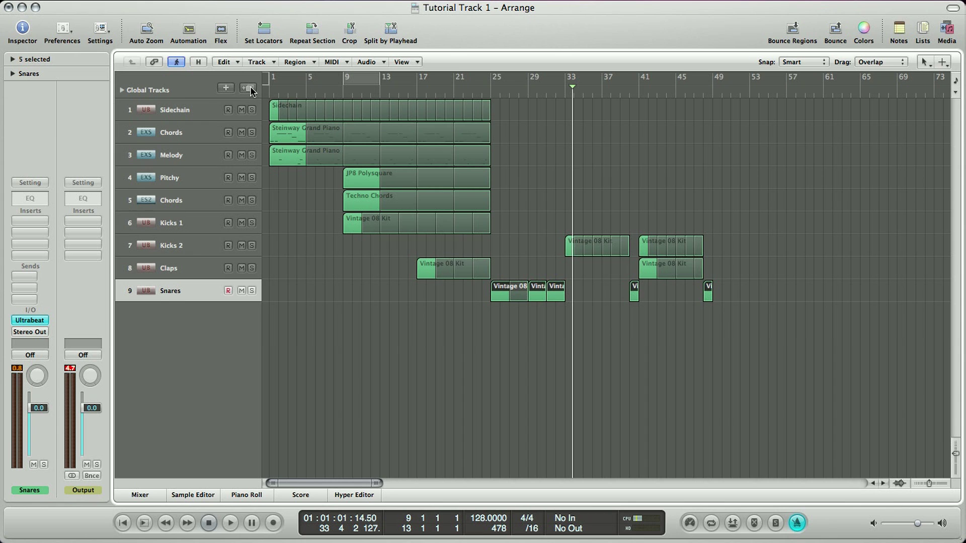
pyautogui.click(248, 88)
pyautogui.doubleClick(177, 313)
pyautogui.write('Toms')
pyautogui.press('Return')
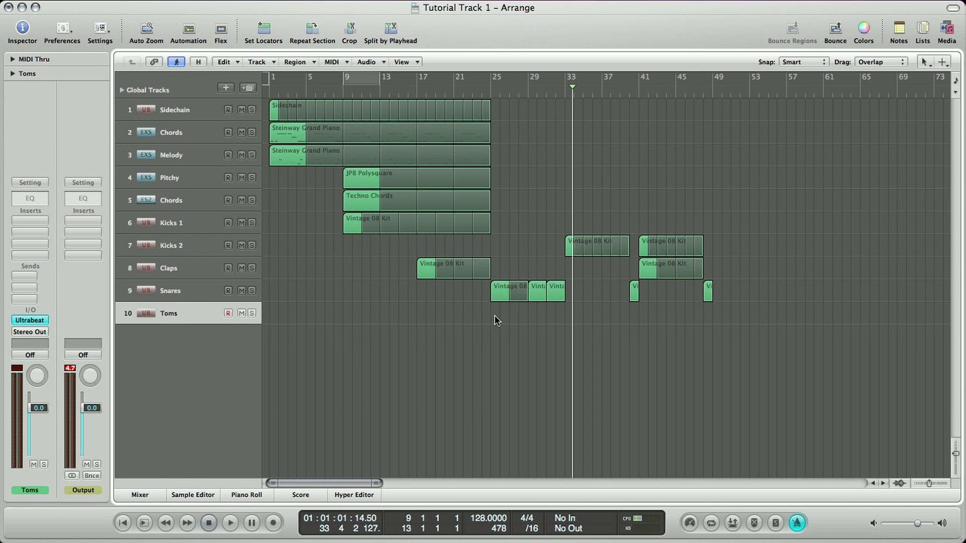
pyautogui.hotkey('ctrl', 'Right')
# Step: Copy the bar 41 Claps region onto Toms and audition drum sounds in the Piano Roll
pyautogui.click(726, 269)
pyautogui.moveTo(727, 269); pyautogui.dragTo(729, 319)
pyautogui.doubleClick(730, 320)
pyautogui.click(130, 393)
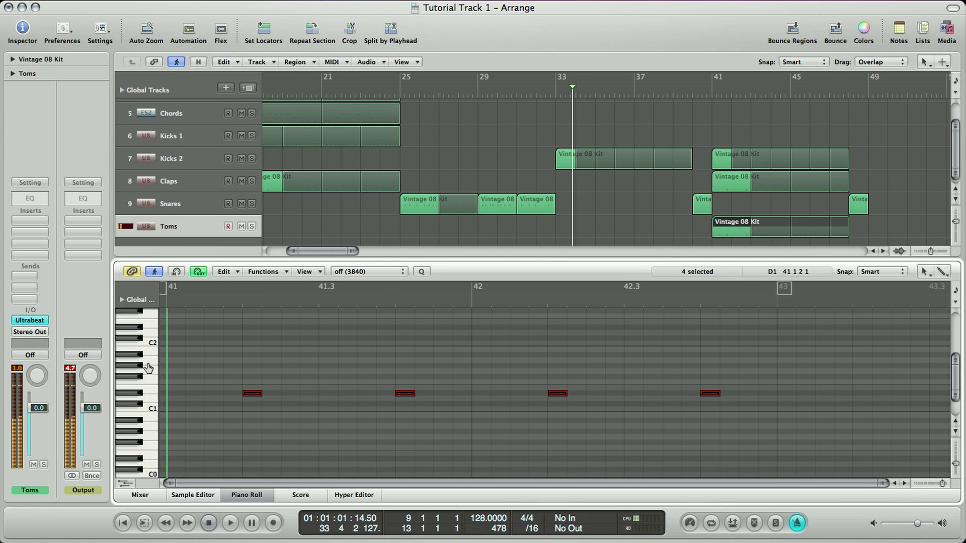
pyautogui.click(152, 381)
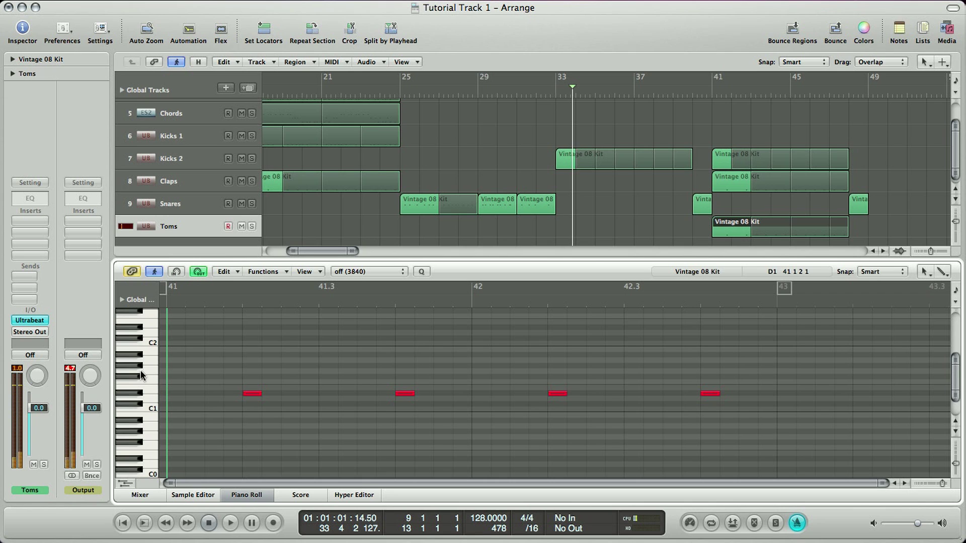
pyautogui.click(155, 361)
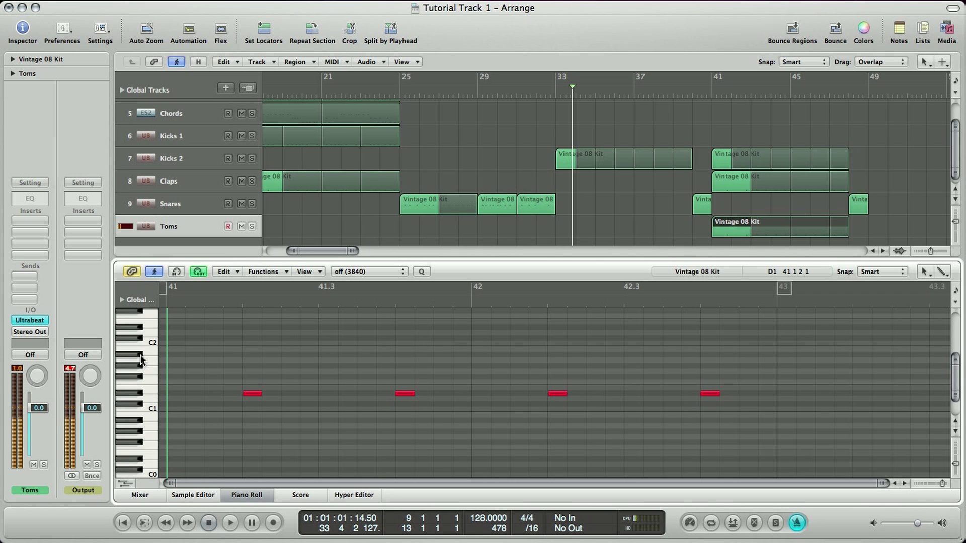
pyautogui.click(149, 370)
# Step: Shift the four notes up two semitones, bunch them within bar 41, and move the last two to another tom pitch
pyautogui.moveTo(245, 364); pyautogui.dragTo(709, 420)
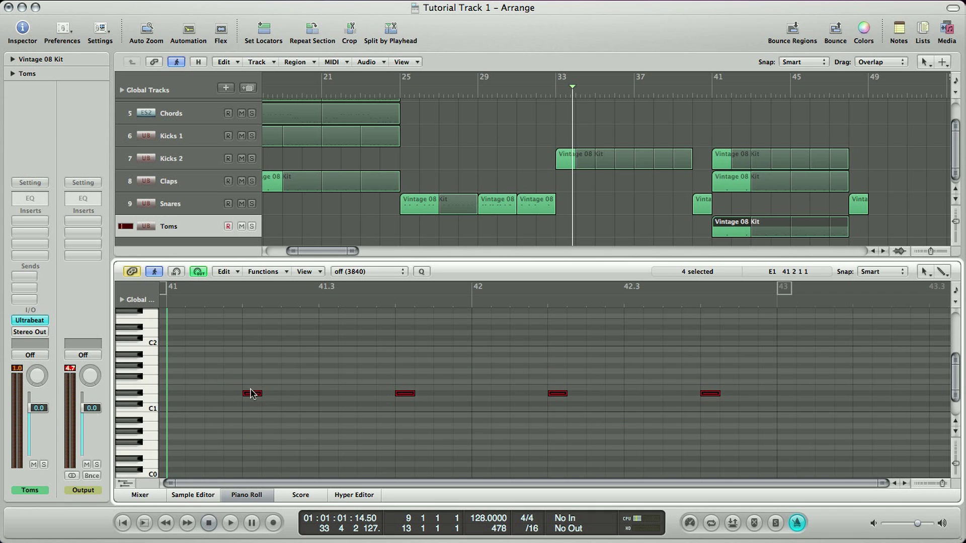
pyautogui.moveTo(251, 396)
pyautogui.mouseDown()
pyautogui.moveTo(192, 384)
pyautogui.moveTo(237, 384)
pyautogui.mouseUp()
pyautogui.click(360, 385)
pyautogui.moveTo(379, 384); pyautogui.dragTo(294, 387)
pyautogui.press('space')
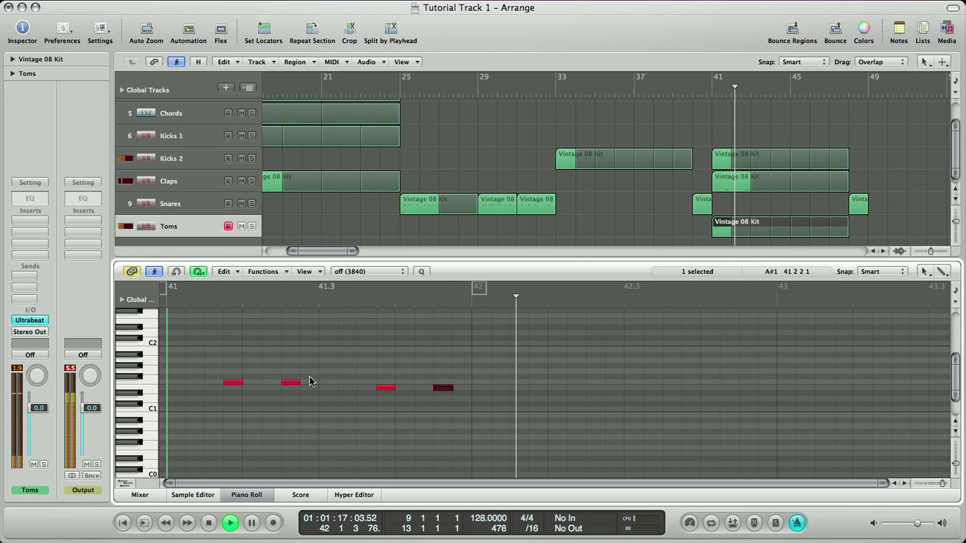
pyautogui.press('space')
pyautogui.moveTo(360, 387); pyautogui.dragTo(445, 402)
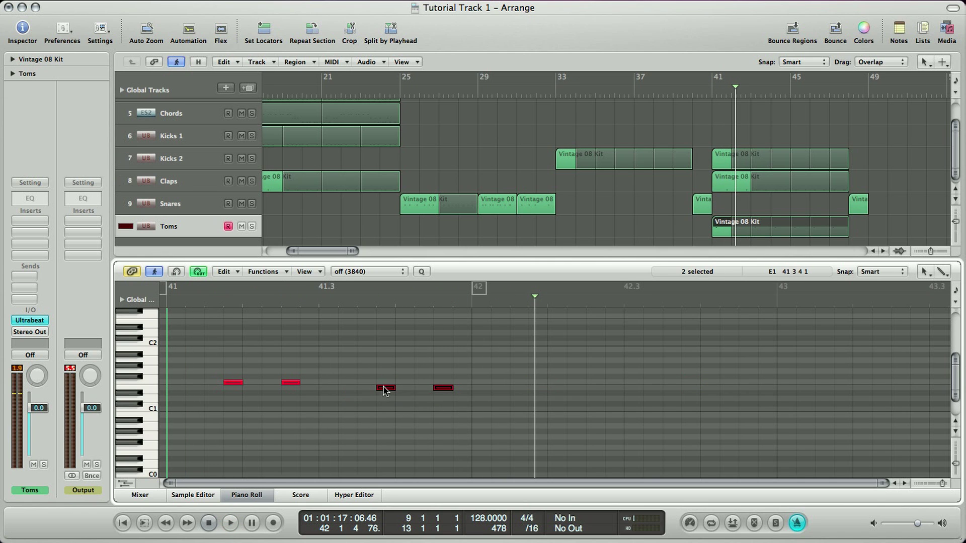
pyautogui.moveTo(385, 389); pyautogui.dragTo(385, 384)
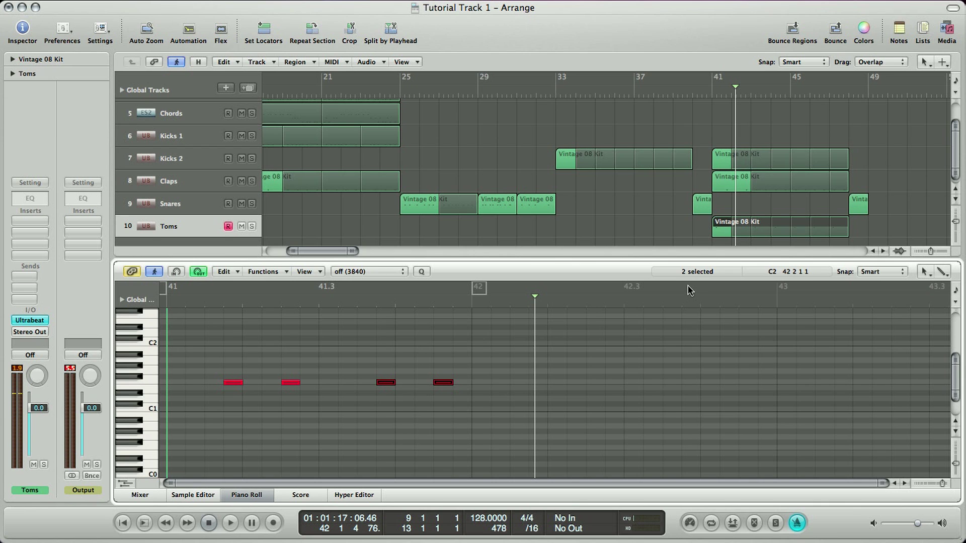
pyautogui.scroll(-1, 761, 232)
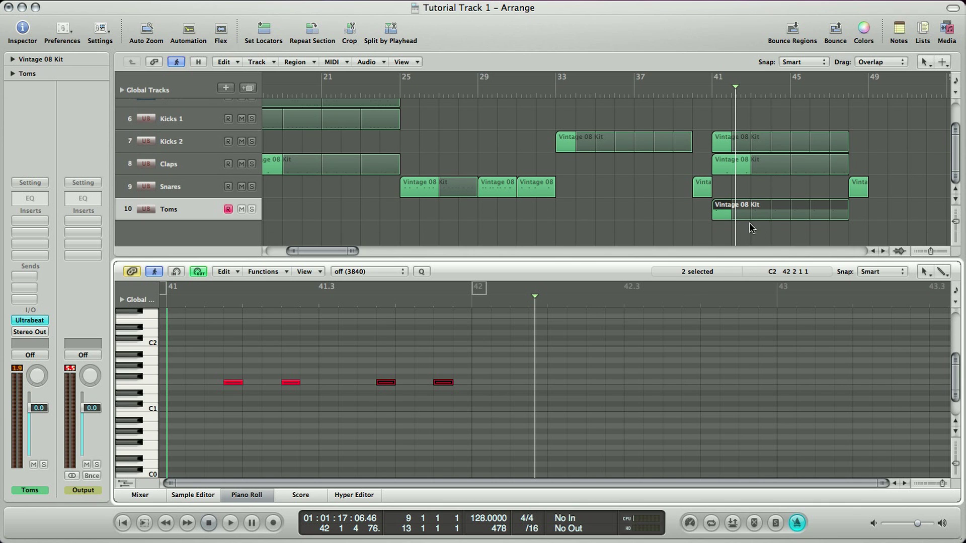
pyautogui.click(43, 319)
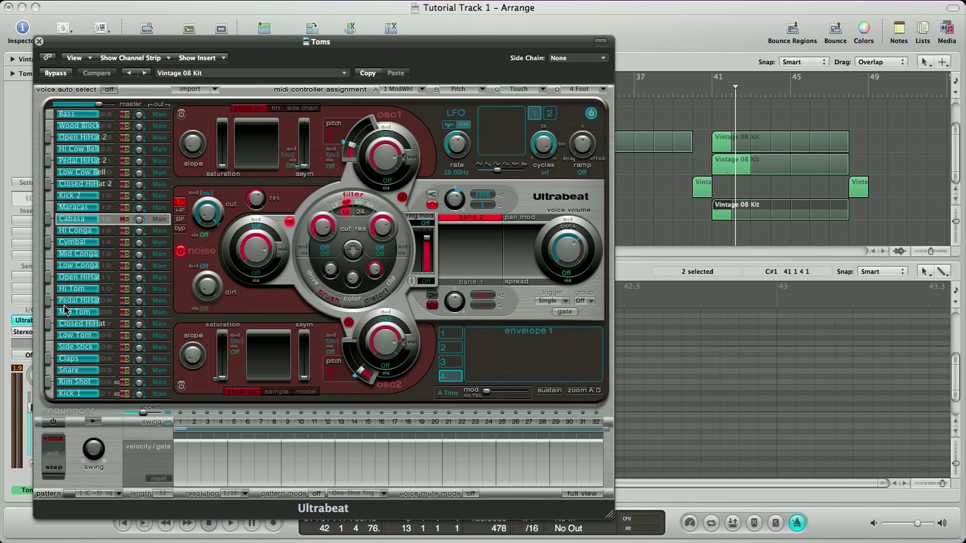
pyautogui.click(252, 73)
pyautogui.click(240, 77)
pyautogui.click(242, 76)
pyautogui.moveTo(297, 204)
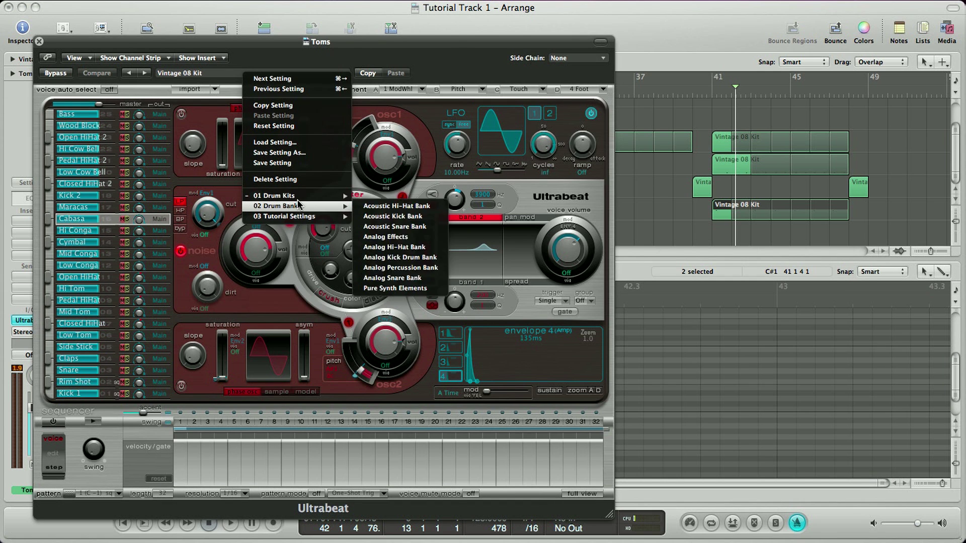
pyautogui.scroll(-3, 398, 518)
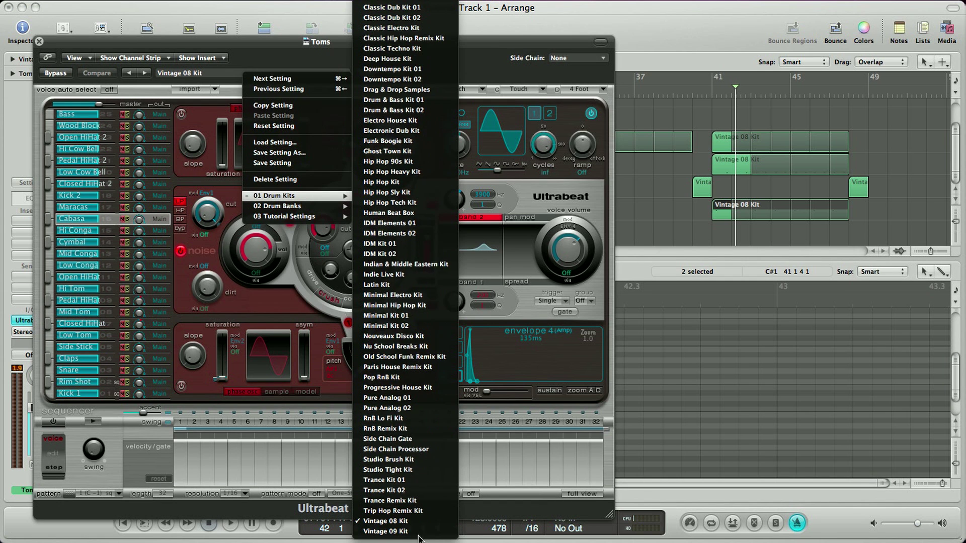
pyautogui.click(253, 111)
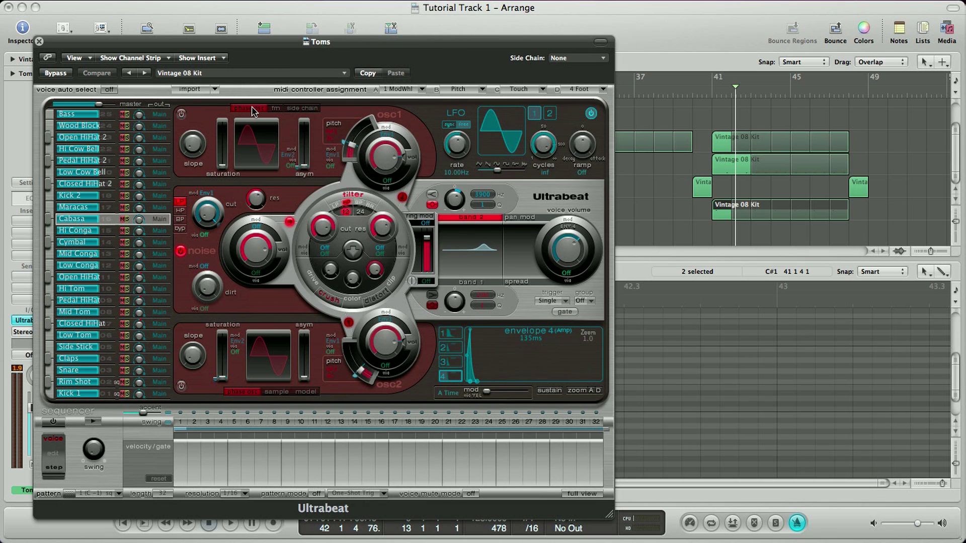
# Step: Close Ultrabeat, play the Toms part from bar 41, and close the Piano Roll to show all ten tracks
pyautogui.click(40, 41)
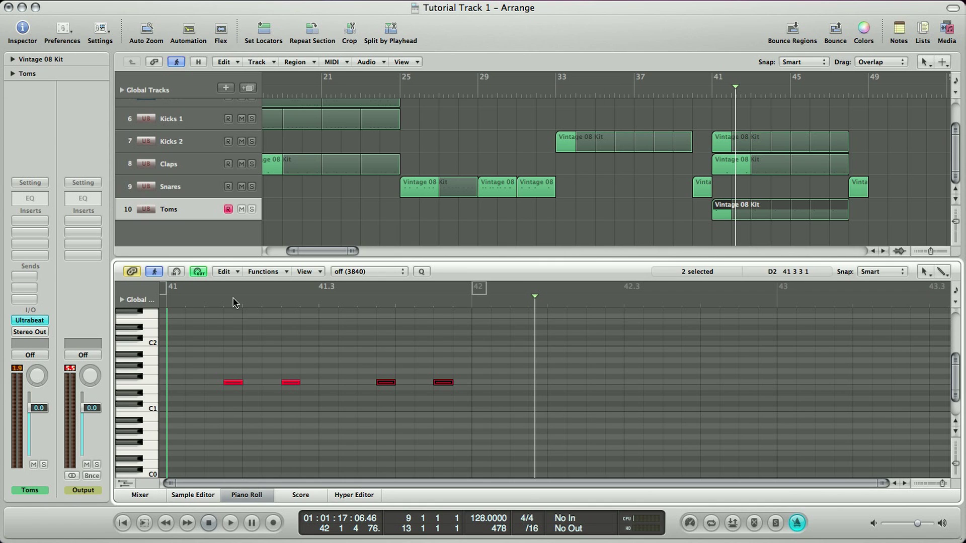
pyautogui.press('space')
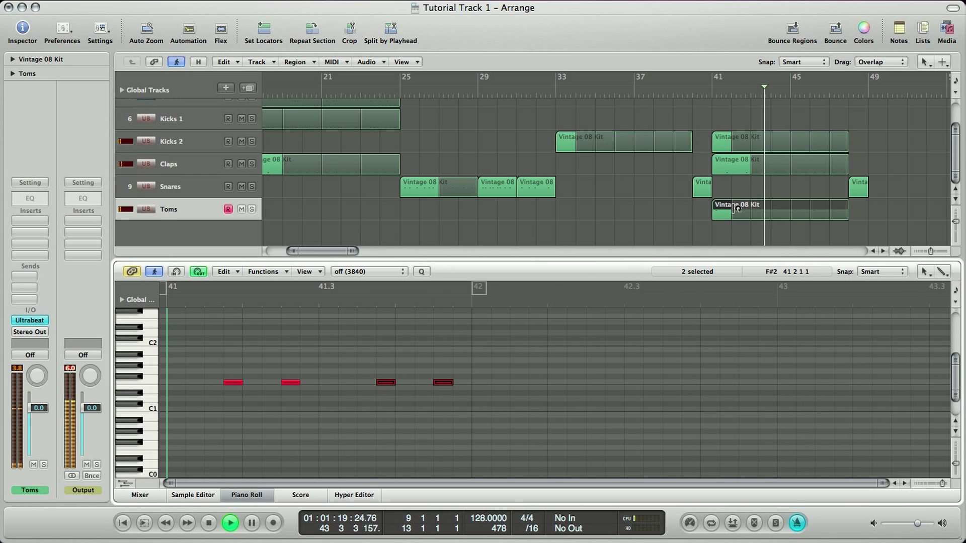
pyautogui.press('space')
pyautogui.click(255, 492)
pyautogui.scroll(-3, 513, 381)
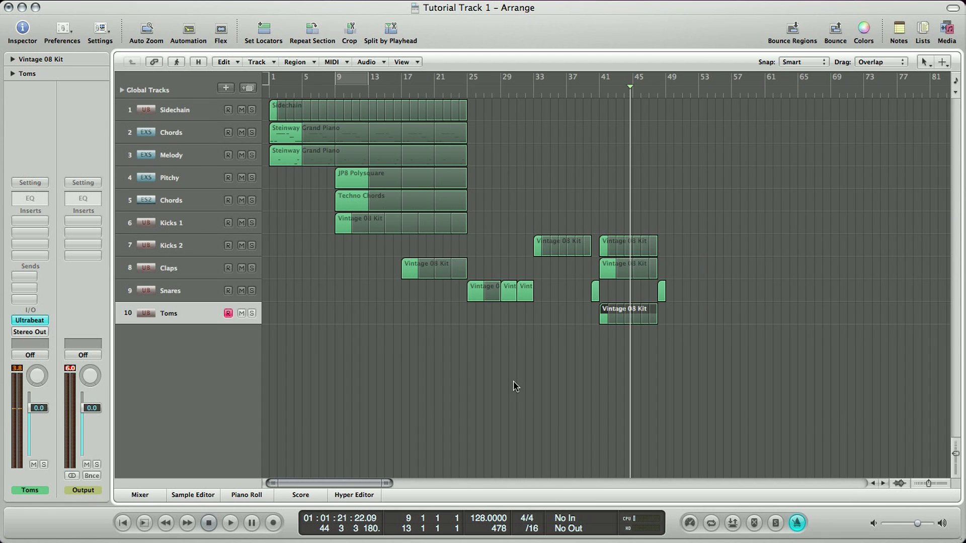